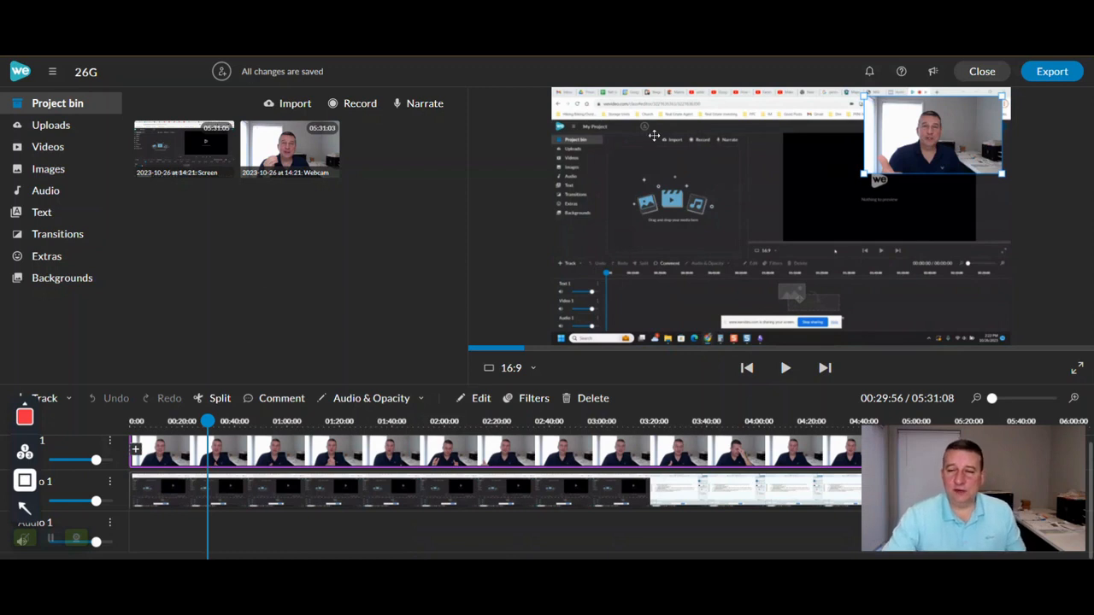
Inspect the webcam and screen recording clips at several points along the timeline to compare the two tracks.
{"action": "left_click", "coordinate": [440, 490]}
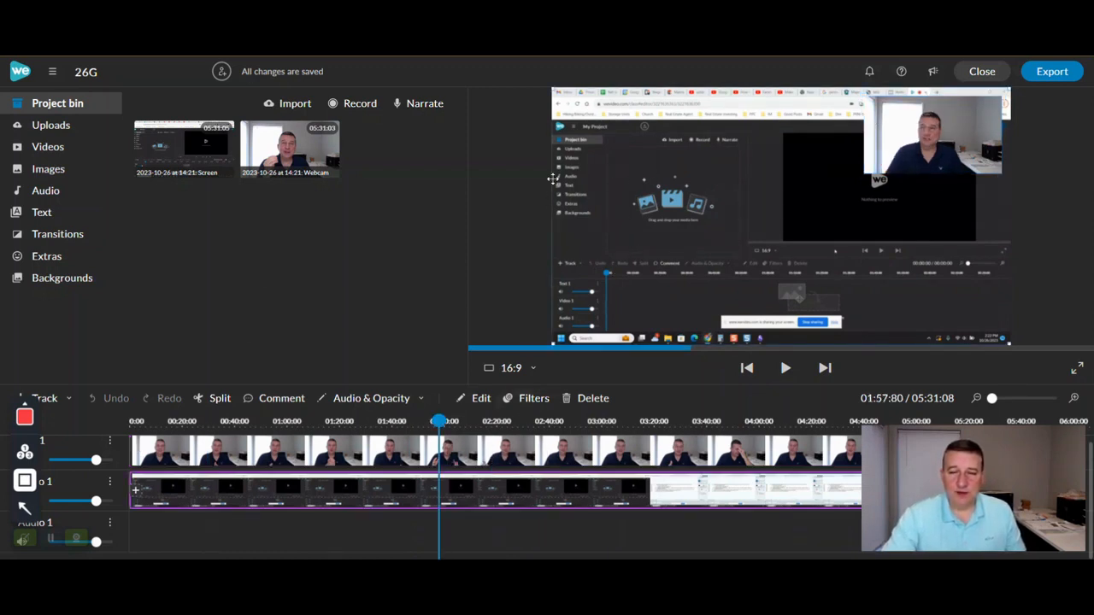
{"action": "left_click", "coordinate": [378, 462]}
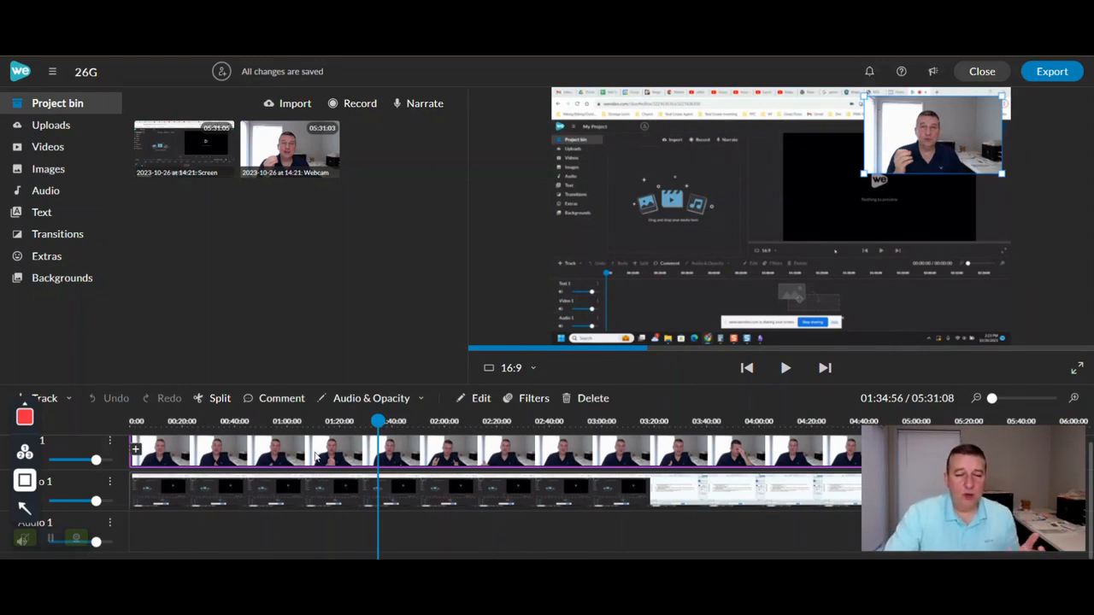
{"action": "left_click", "coordinate": [205, 503]}
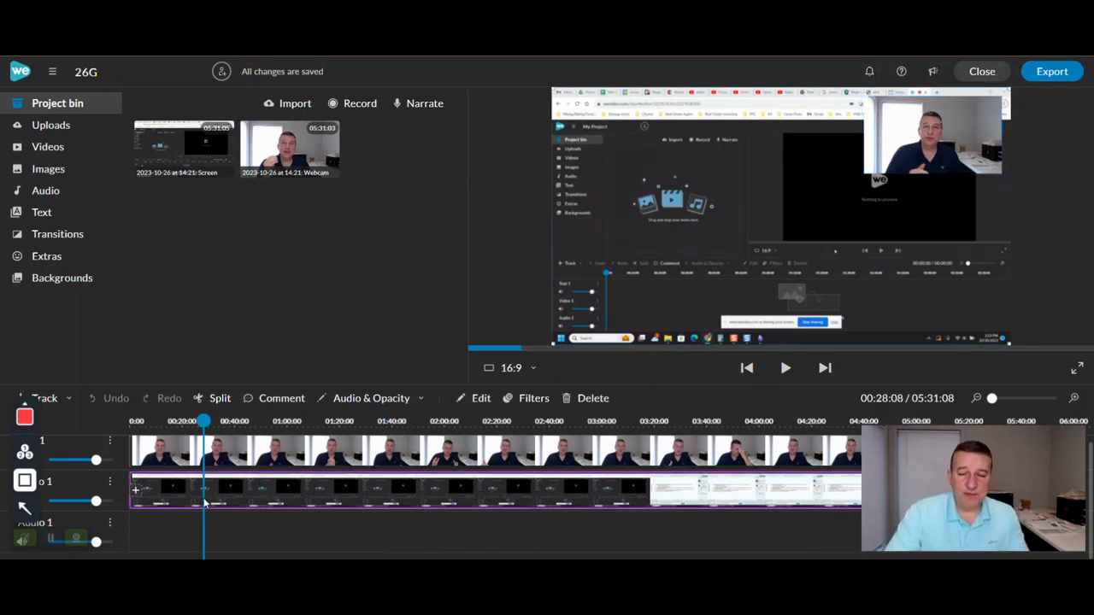
{"action": "left_click", "coordinate": [175, 465]}
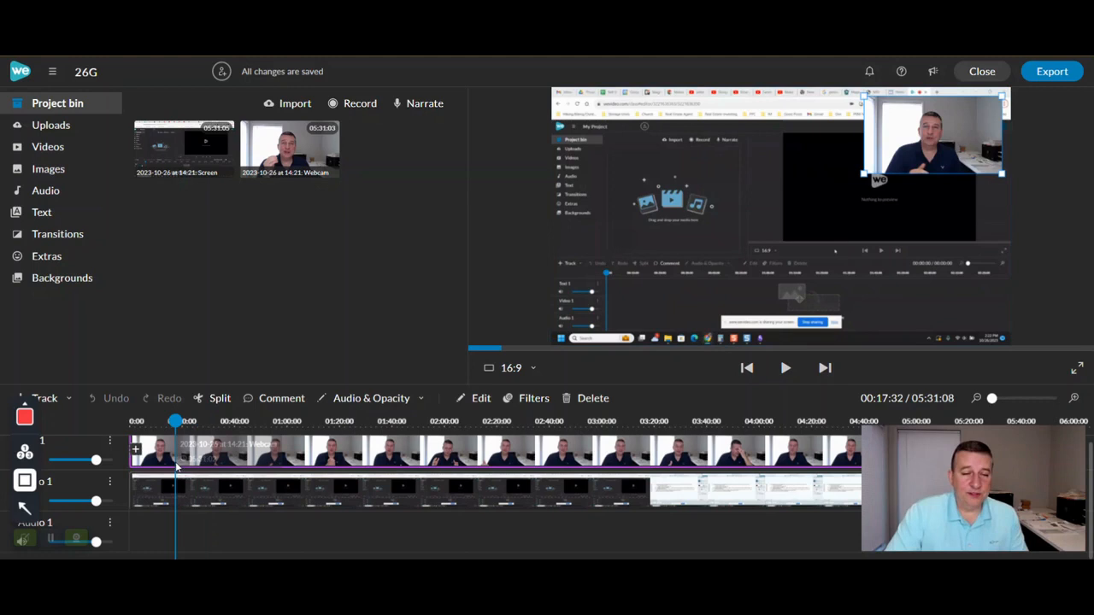
Show the audio level on the track that holds the webcam clip.
{"action": "scroll", "coordinate": [116, 475], "scroll_direction": "up", "scroll_amount": 1}
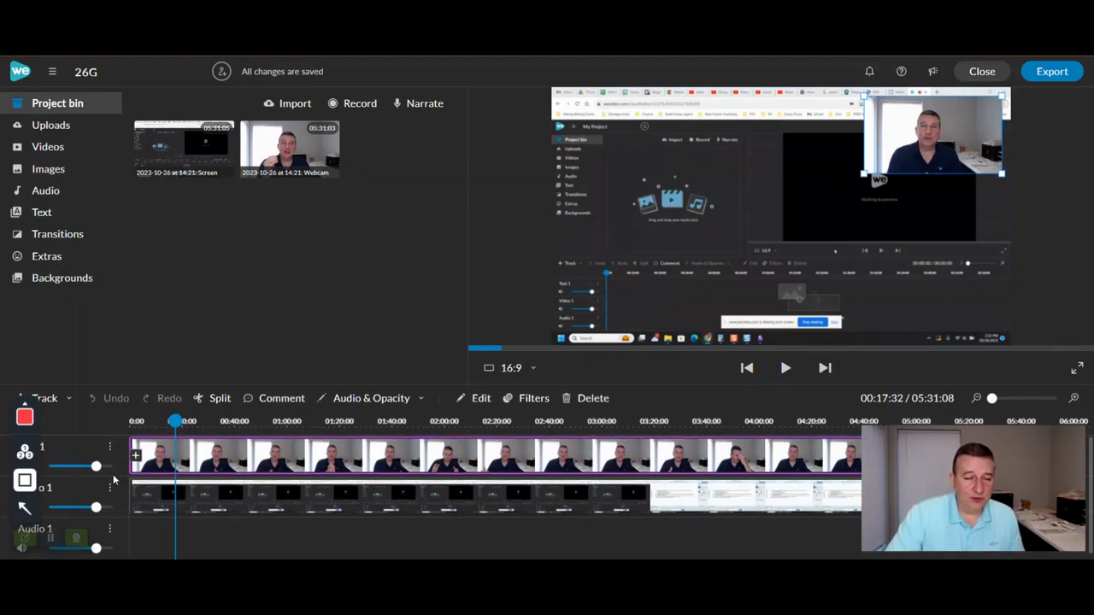
{"action": "left_click", "coordinate": [110, 446]}
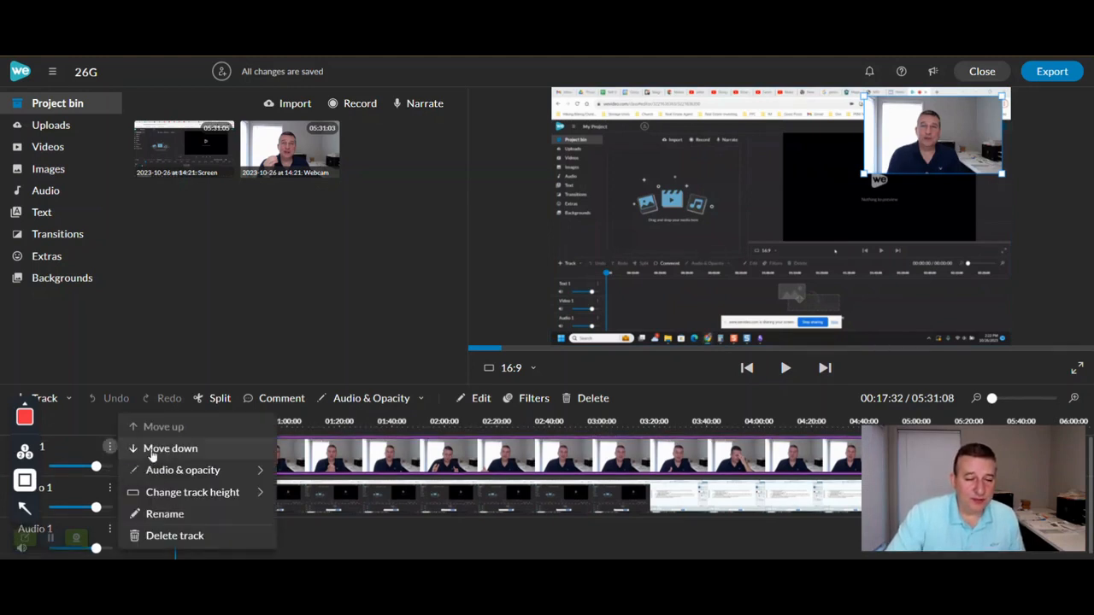
{"action": "mouse_move", "coordinate": [170, 475]}
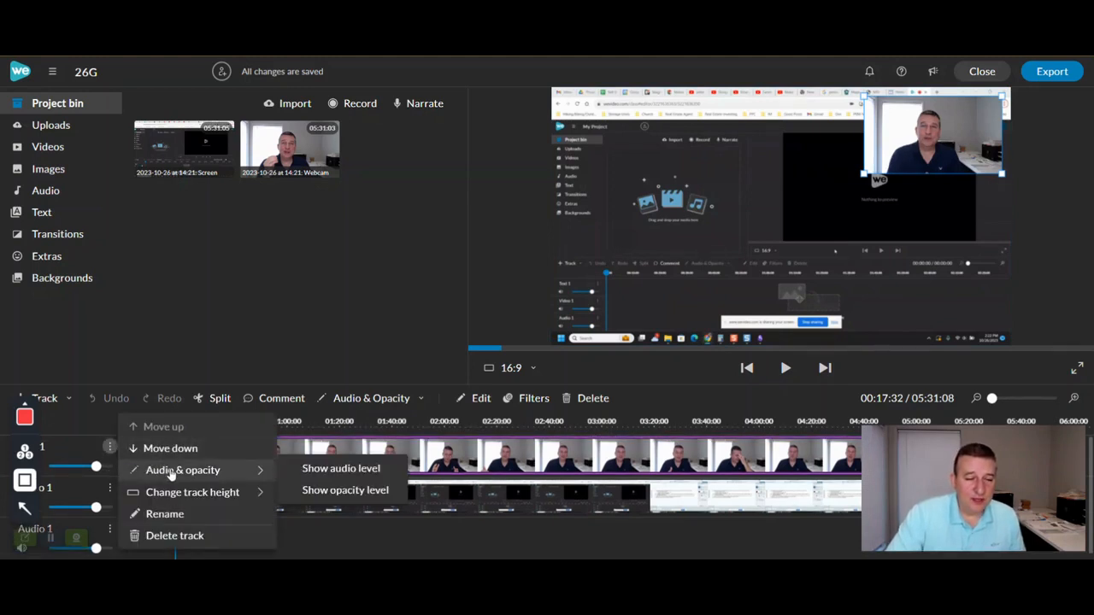
{"action": "left_click", "coordinate": [330, 469]}
Enlarge the timeline scale and place the playhead precisely at 00:12:80 using the webcam clip's waveform.
{"action": "mouse_move", "coordinate": [176, 422]}
{"action": "left_mouse_down"}
{"action": "mouse_move", "coordinate": [140, 422]}
{"action": "mouse_move", "coordinate": [176, 422]}
{"action": "left_mouse_up"}
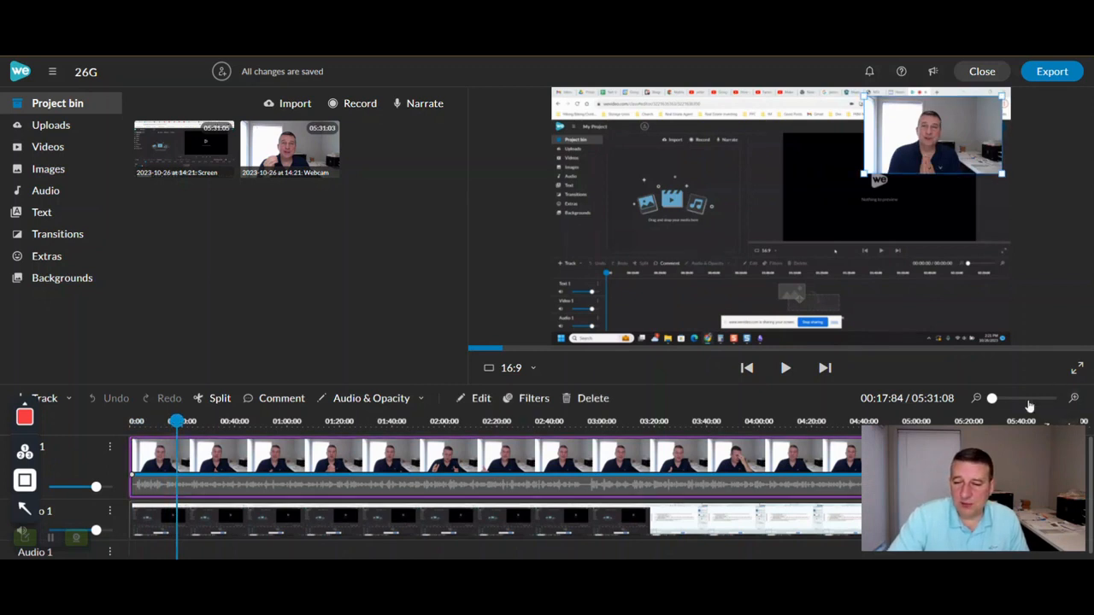
{"action": "left_click_drag", "start_coordinate": [994, 399], "coordinate": [1004, 399]}
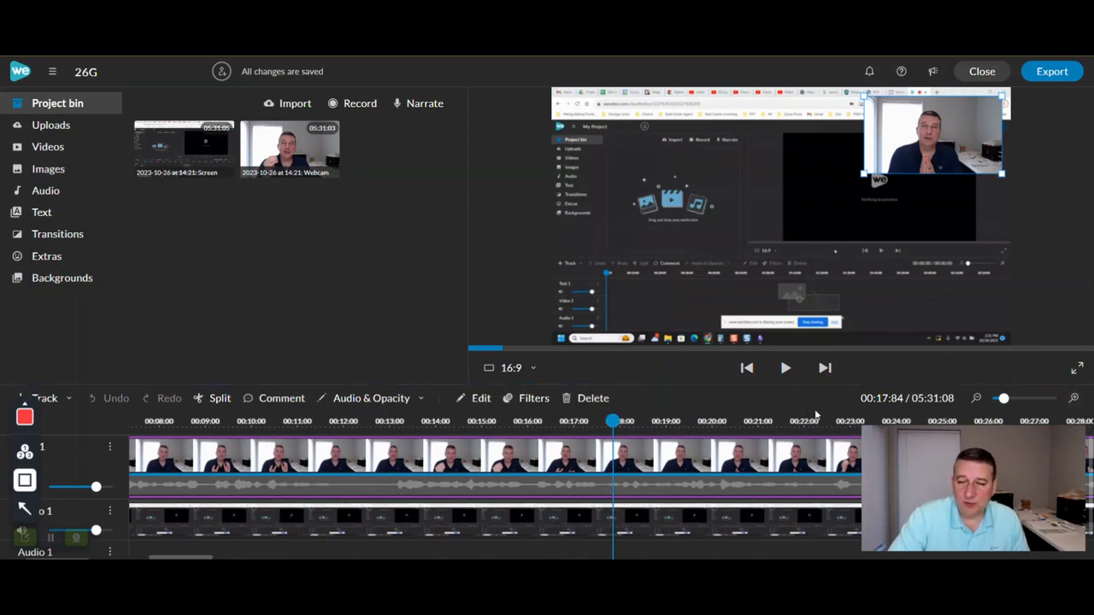
{"action": "left_click_drag", "start_coordinate": [614, 453], "coordinate": [393, 454]}
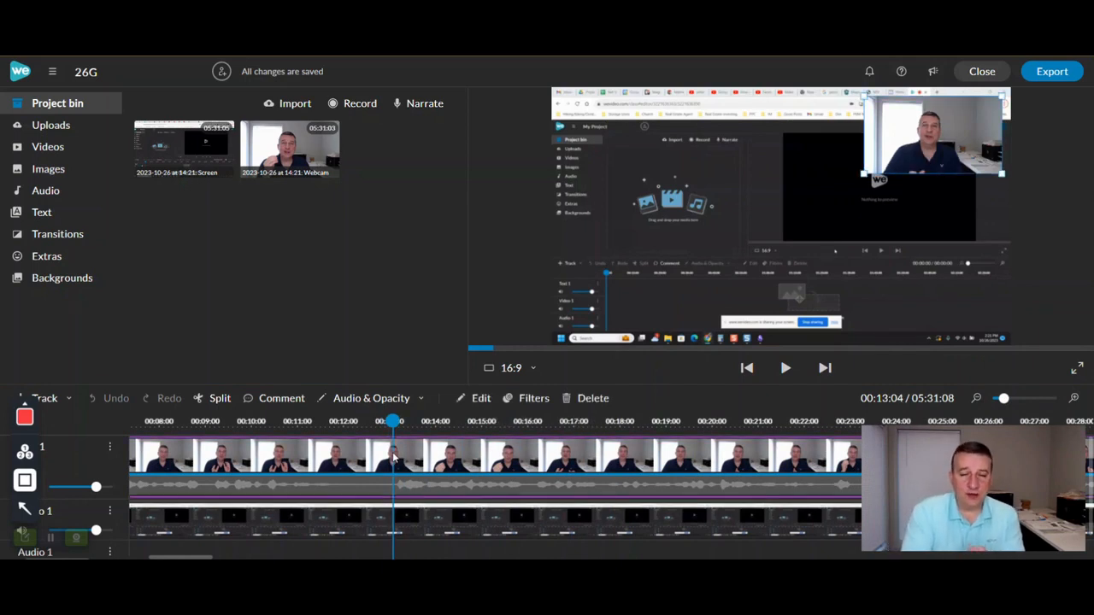
{"action": "mouse_move", "coordinate": [393, 458]}
{"action": "left_mouse_down"}
{"action": "mouse_move", "coordinate": [379, 457]}
{"action": "mouse_move", "coordinate": [403, 457]}
{"action": "left_mouse_up"}
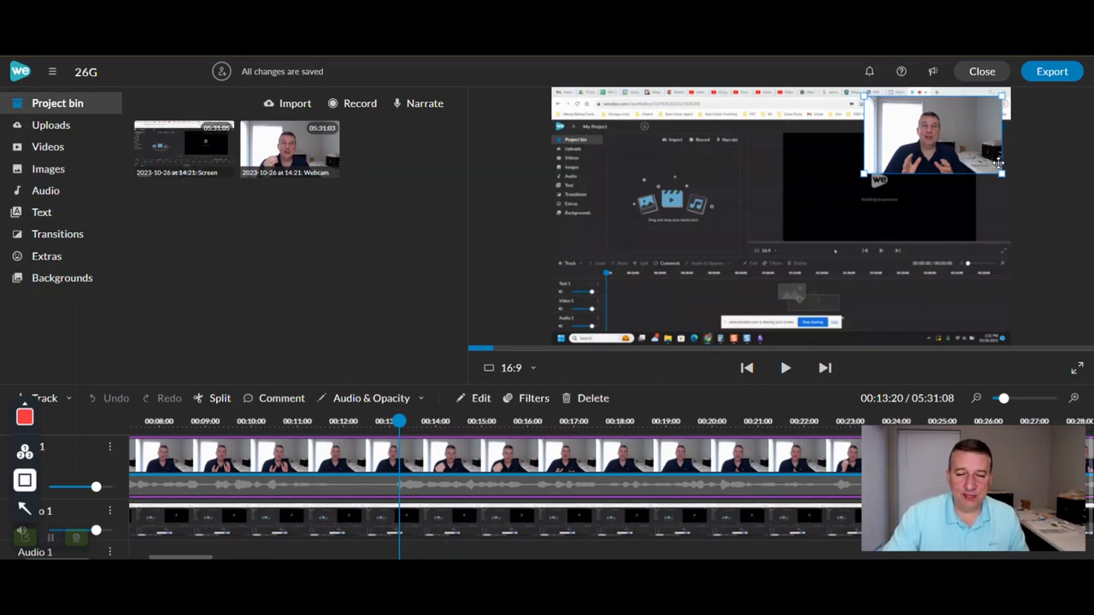
{"action": "left_click", "coordinate": [396, 421]}
{"action": "left_click_drag", "start_coordinate": [395, 421], "coordinate": [393, 421]}
{"action": "key", "text": "Left"}
{"action": "key", "text": "Left"}
{"action": "key", "text": "Left"}
{"action": "key", "text": "Left"}
{"action": "key", "text": "Left"}
{"action": "key", "text": "Left"}
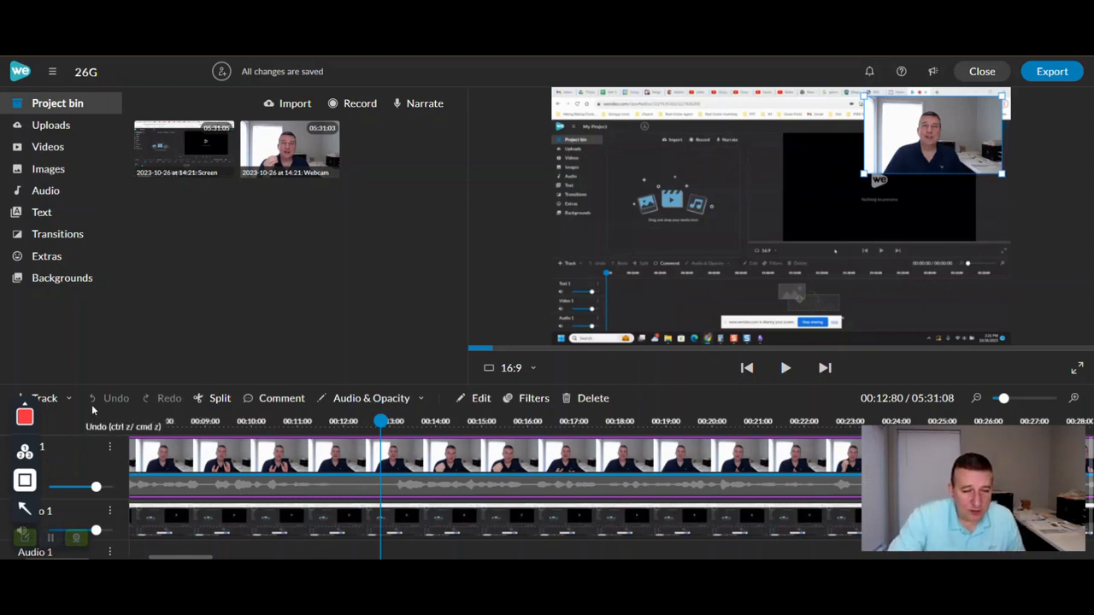
Add a second video track above the webcam track.
{"action": "left_click", "coordinate": [41, 399]}
{"action": "left_click", "coordinate": [72, 428]}
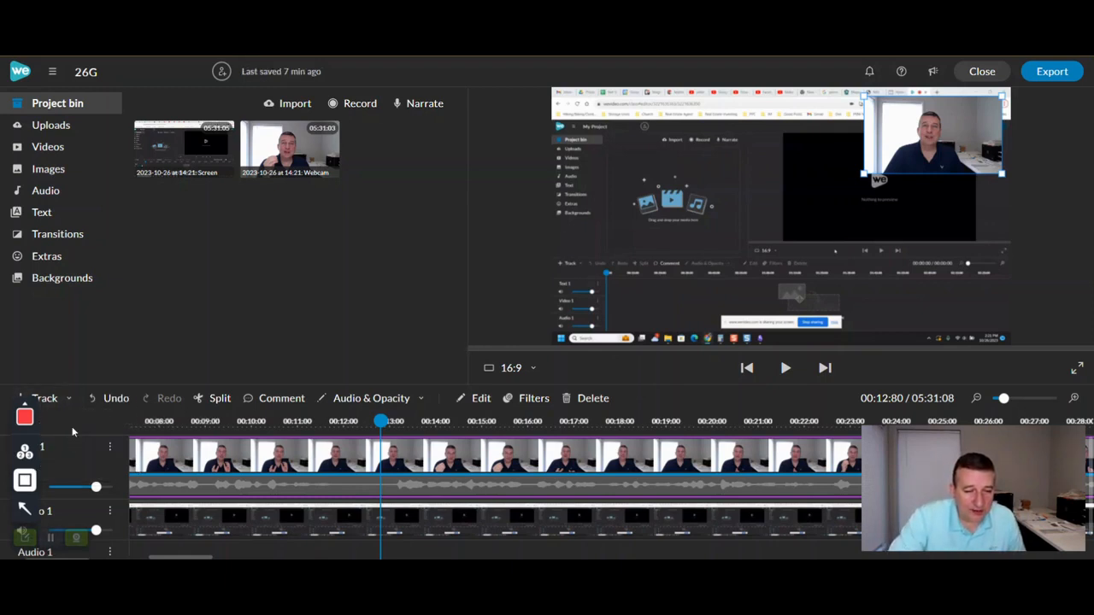
Preview the bear clip from the Animals stock videos and place it on the Video 2 track at about 00:08:28.
{"action": "left_click", "coordinate": [48, 146]}
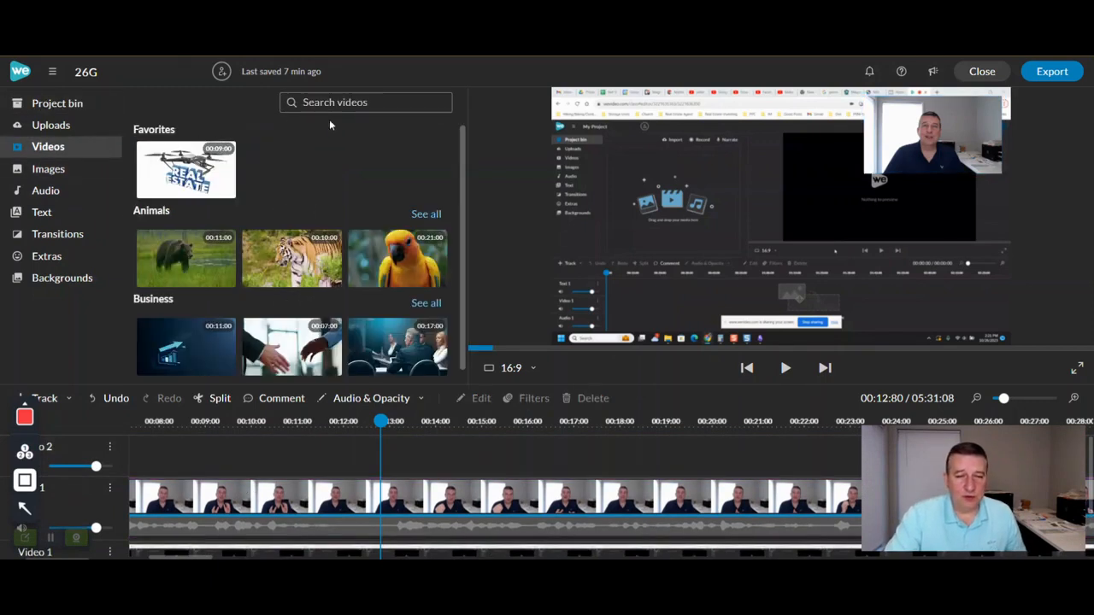
{"action": "left_click", "coordinate": [211, 271]}
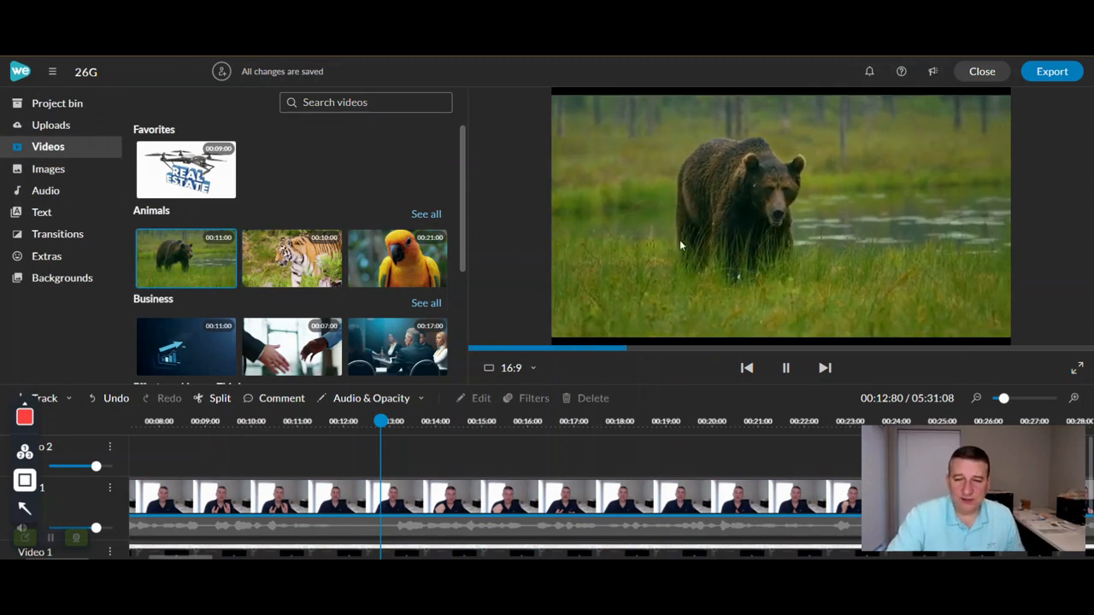
{"action": "left_click", "coordinate": [787, 371]}
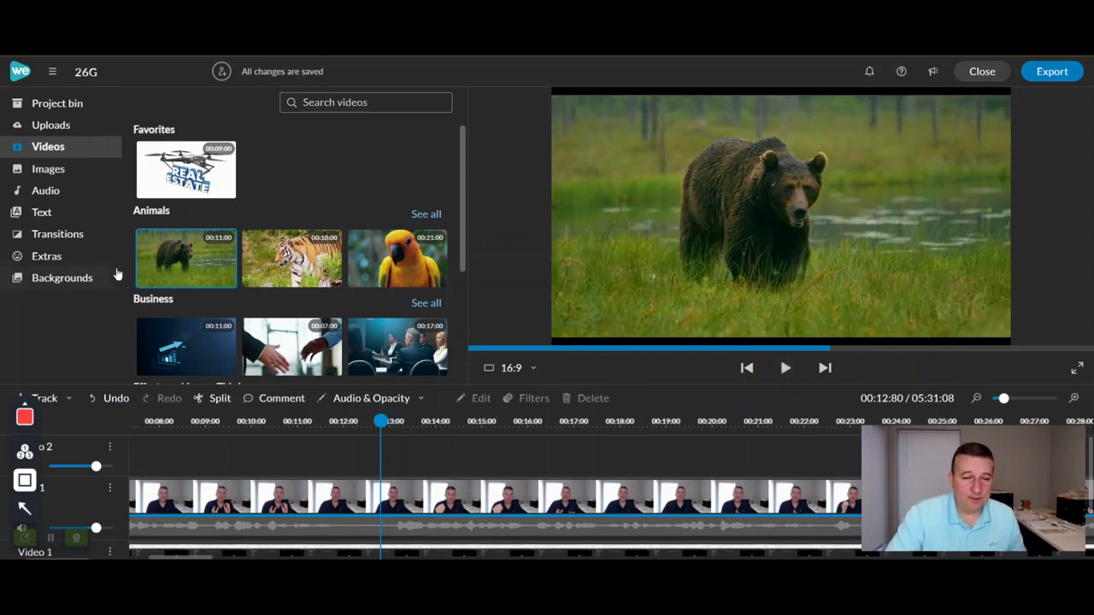
{"action": "left_click", "coordinate": [178, 256]}
{"action": "left_click_drag", "start_coordinate": [178, 257], "coordinate": [637, 462]}
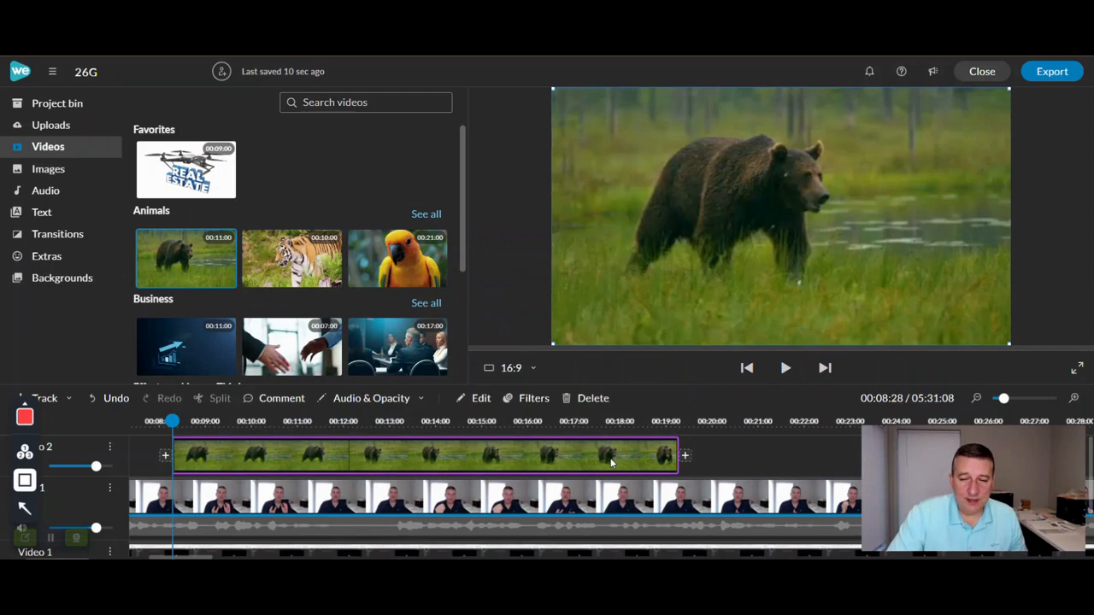
Extend the end of the bear clip to about 00:19:72 and set its scale to 1.09.
{"action": "left_click_drag", "start_coordinate": [675, 455], "coordinate": [729, 459]}
{"action": "left_click", "coordinate": [435, 459]}
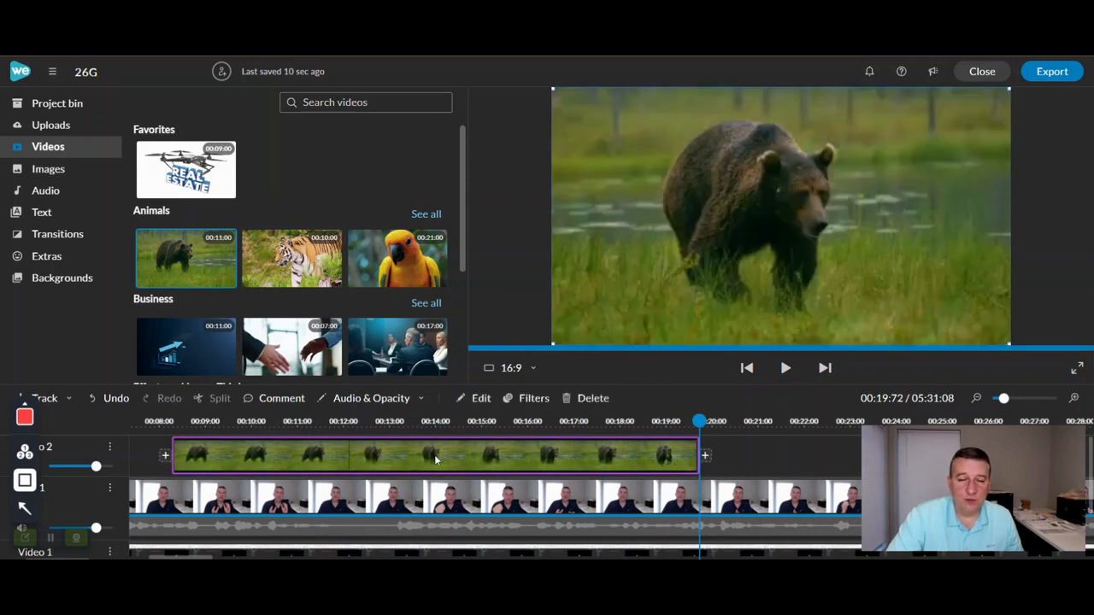
{"action": "double_click", "coordinate": [436, 458]}
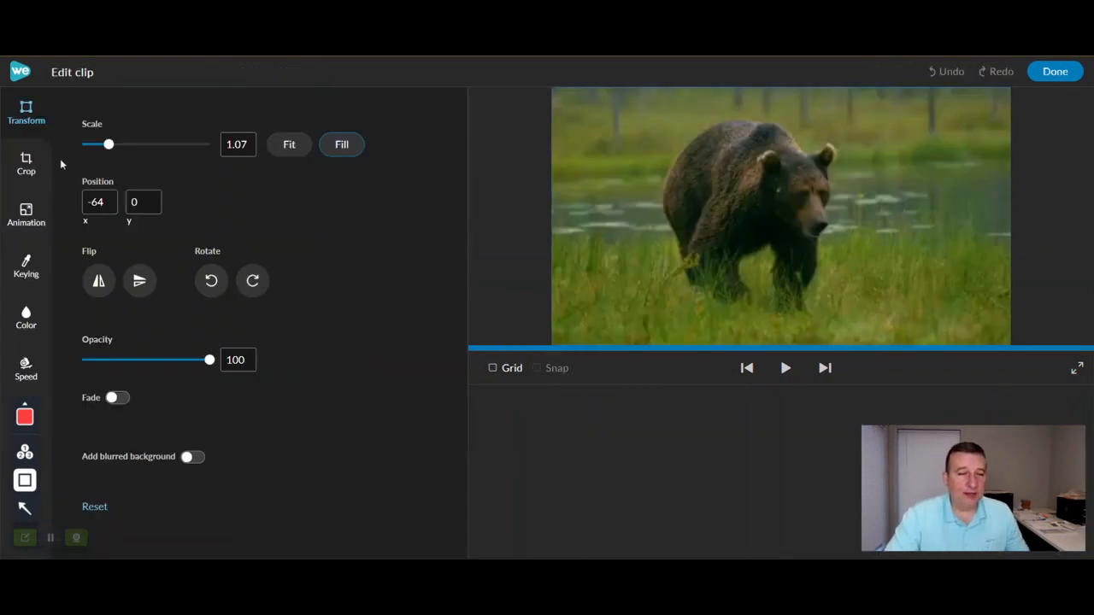
{"action": "left_click_drag", "start_coordinate": [108, 145], "coordinate": [109, 146]}
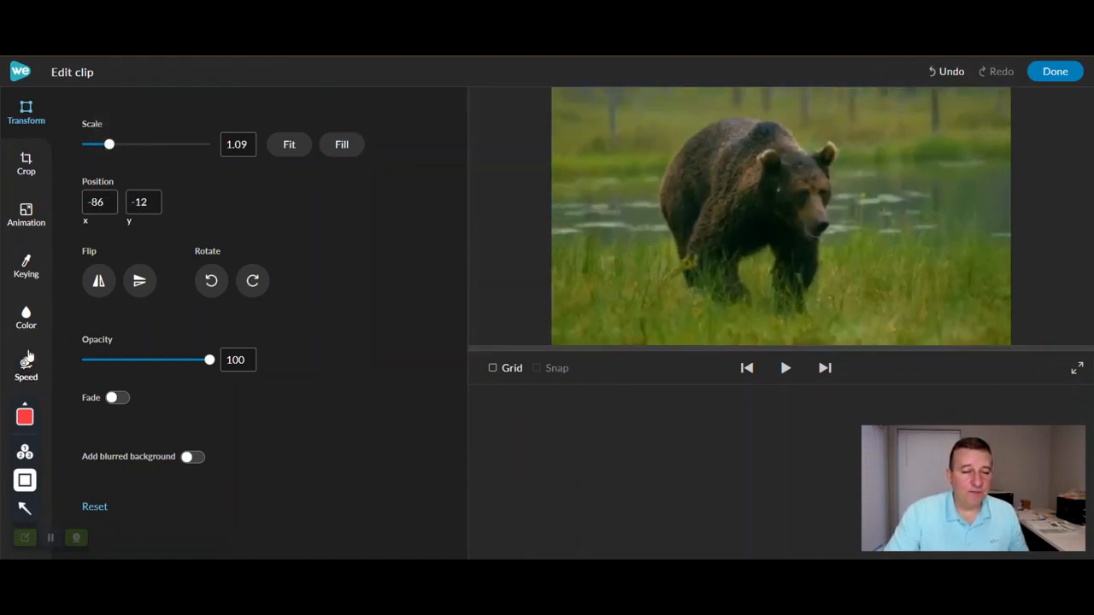
Set the bear clip's playback speed to 3x and apply the edit.
{"action": "left_click", "coordinate": [26, 367]}
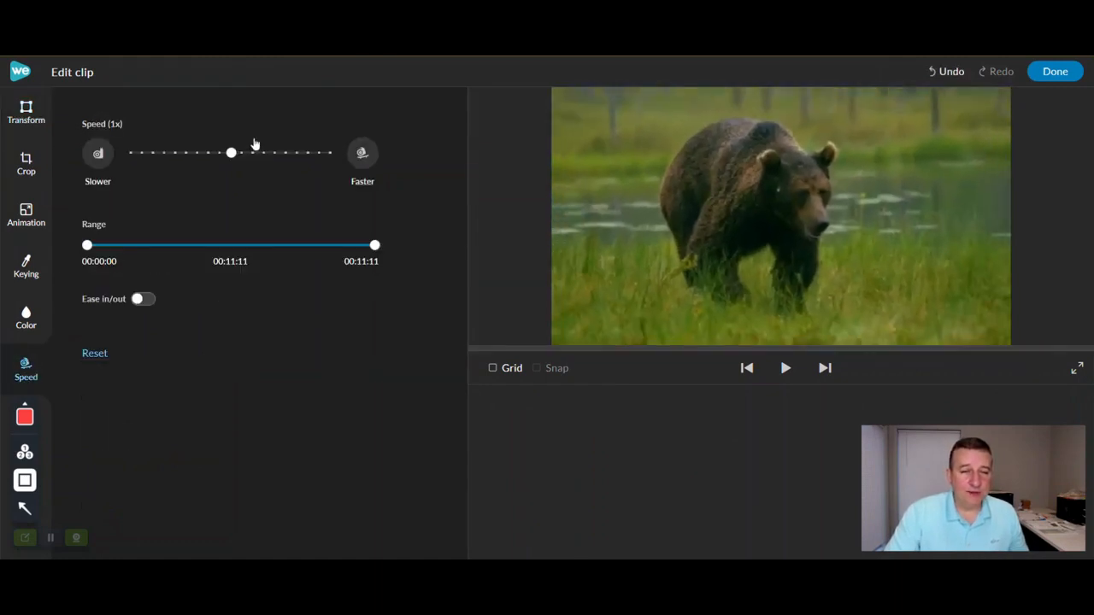
{"action": "left_click", "coordinate": [364, 157]}
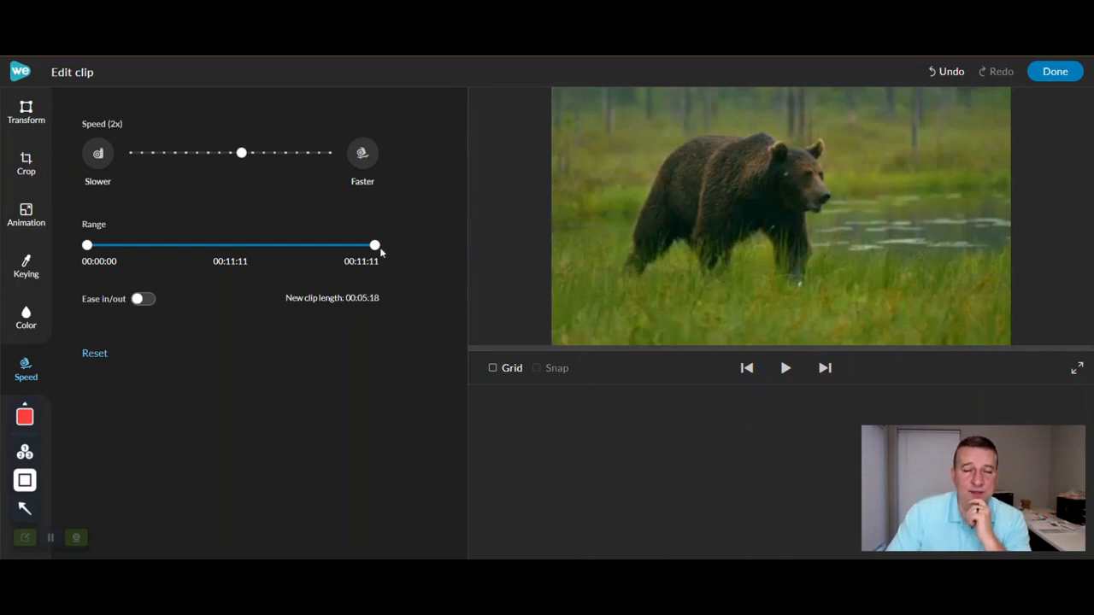
{"action": "left_click", "coordinate": [363, 156]}
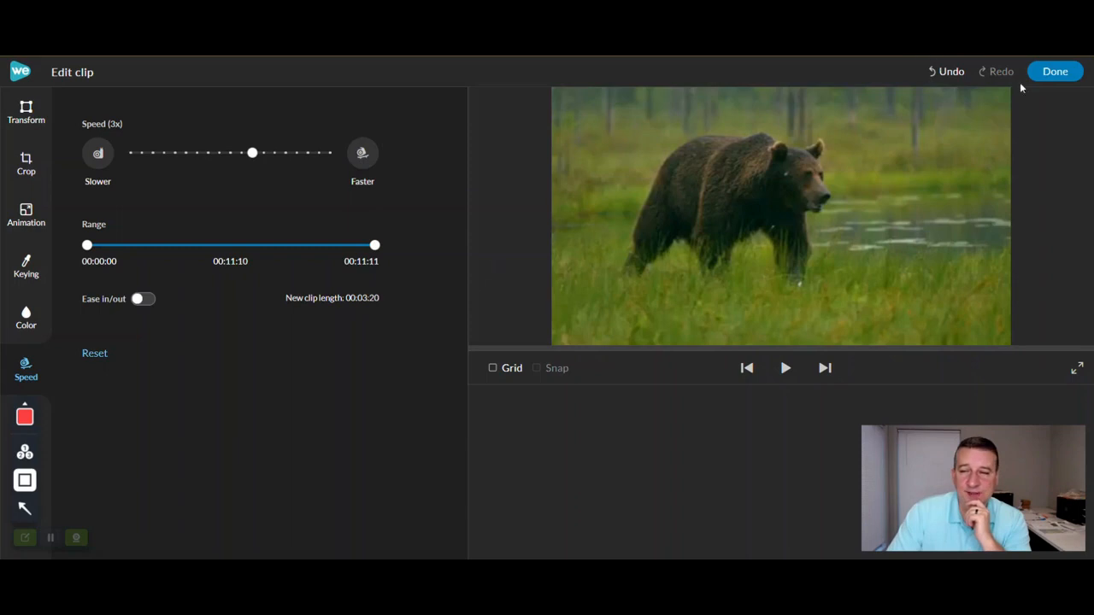
{"action": "left_click", "coordinate": [1055, 72]}
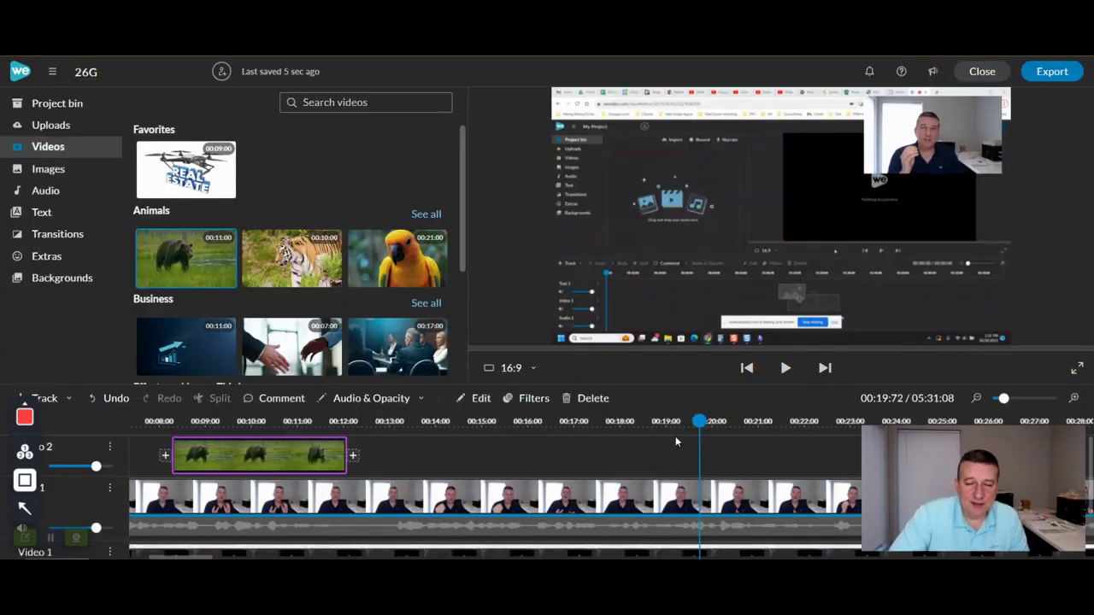
Play the timeline from about 00:08:08 through the sped-up bear clip, and delete that clip from the track.
{"action": "left_click_drag", "start_coordinate": [699, 440], "coordinate": [168, 449]}
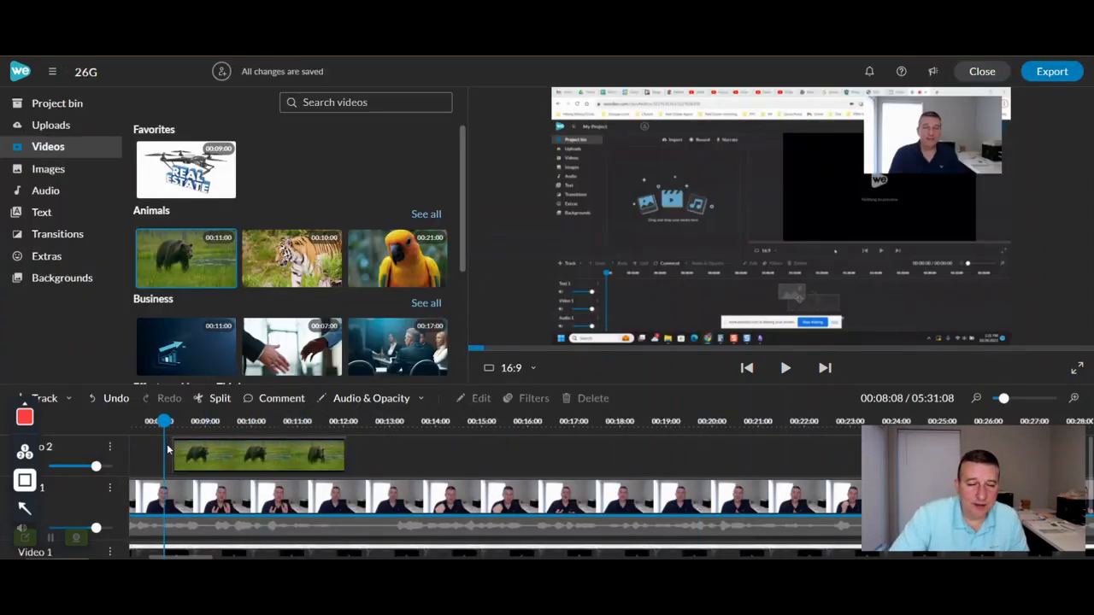
{"action": "left_click", "coordinate": [785, 372]}
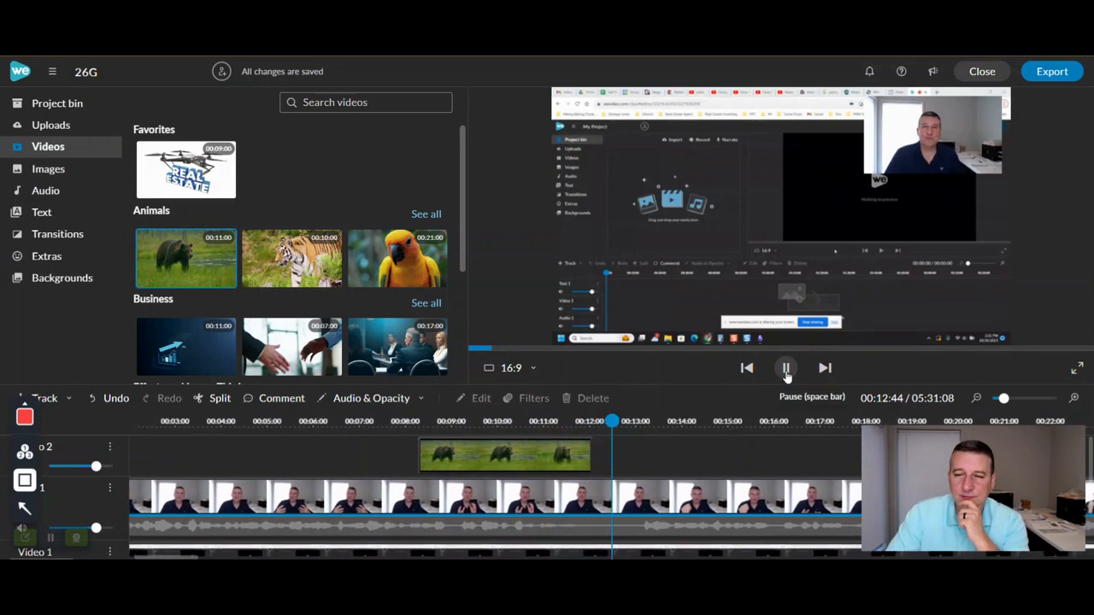
{"action": "left_click", "coordinate": [786, 373]}
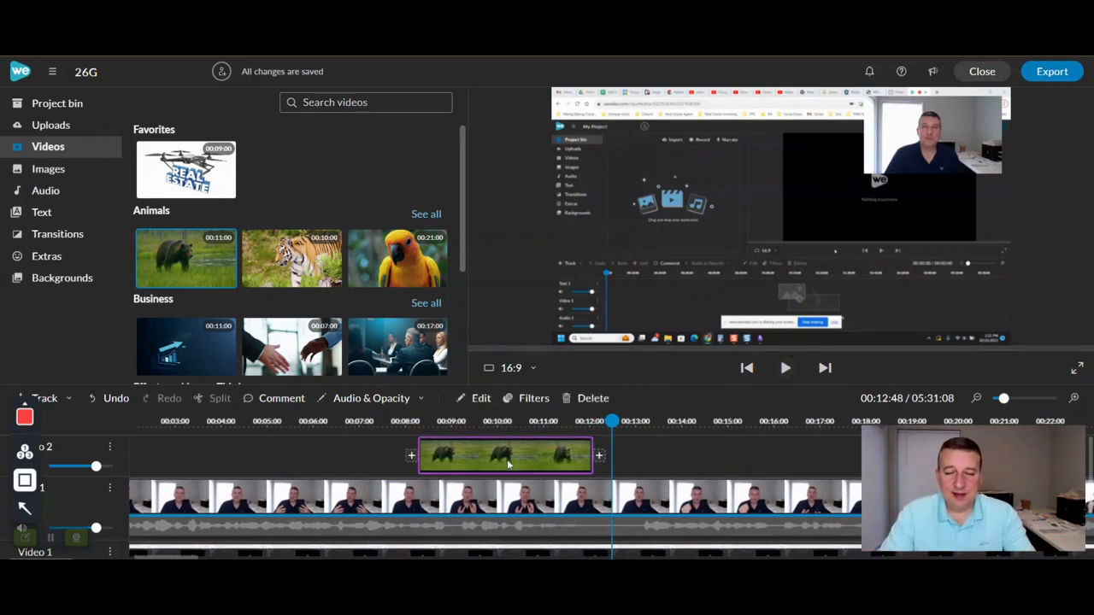
{"action": "key", "text": "Delete"}
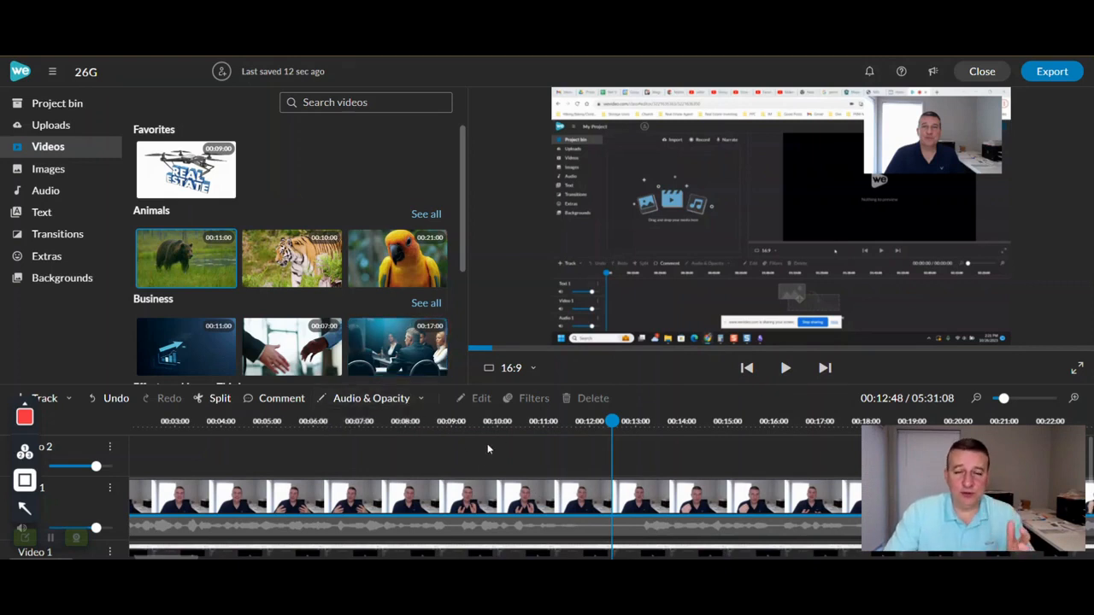
{"action": "scroll", "coordinate": [482, 458], "scroll_direction": "down", "scroll_amount": 1}
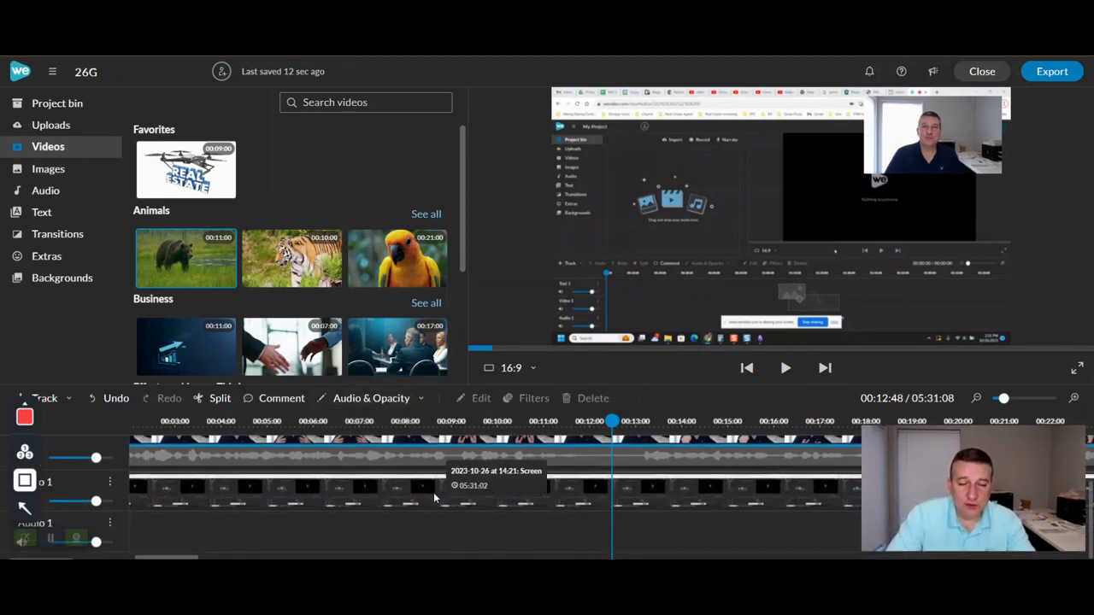
{"action": "left_click", "coordinate": [399, 496]}
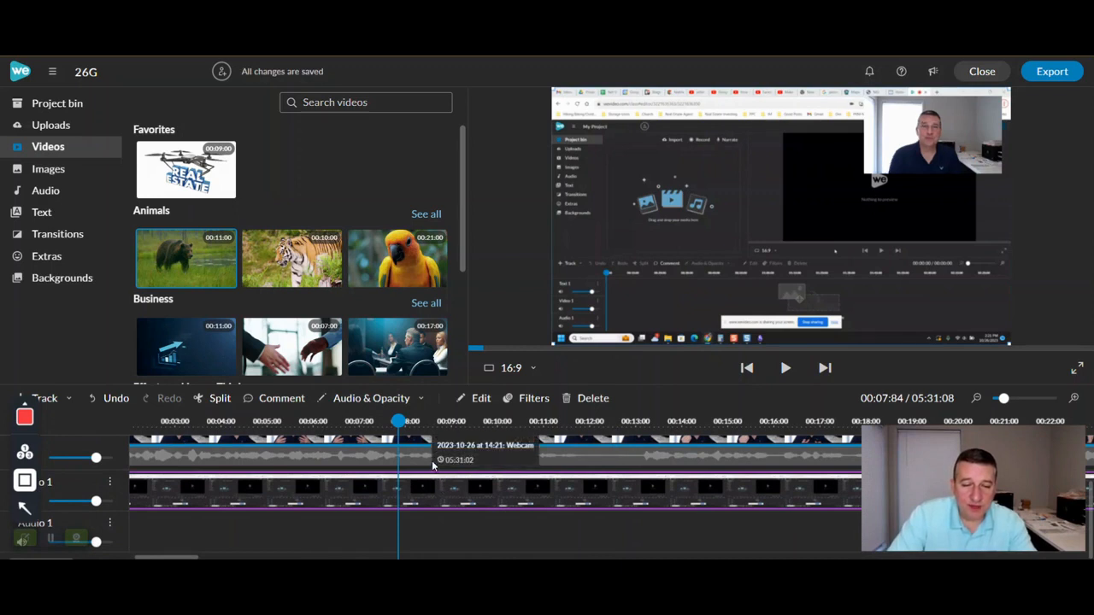
{"action": "left_click", "coordinate": [411, 460]}
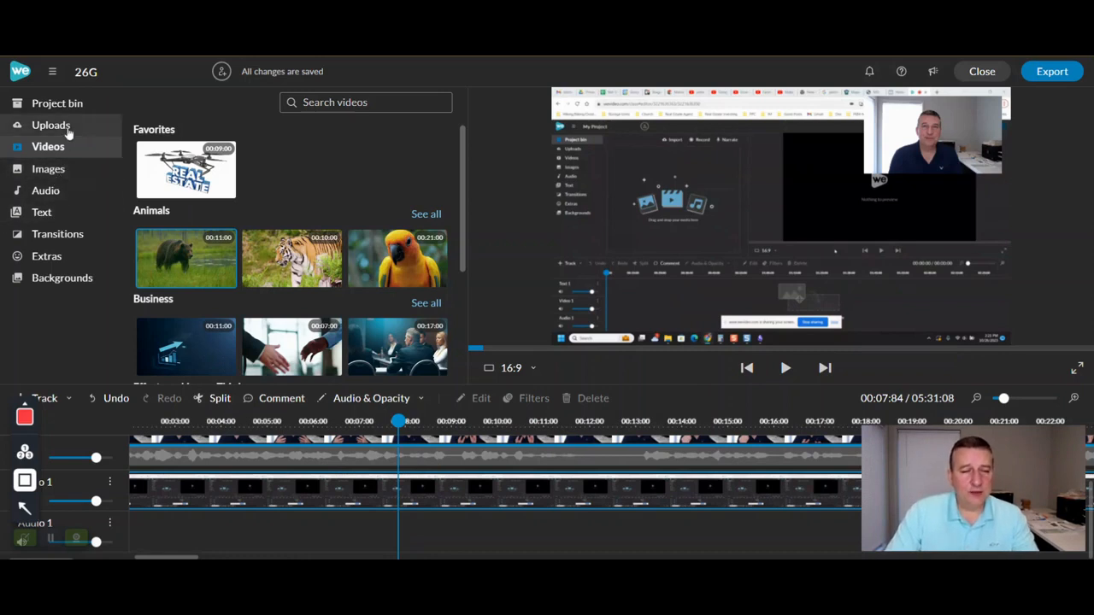
Place the blue Name and Description caption template on the Video 2 track at about 00:07:32.
{"action": "left_click", "coordinate": [63, 217]}
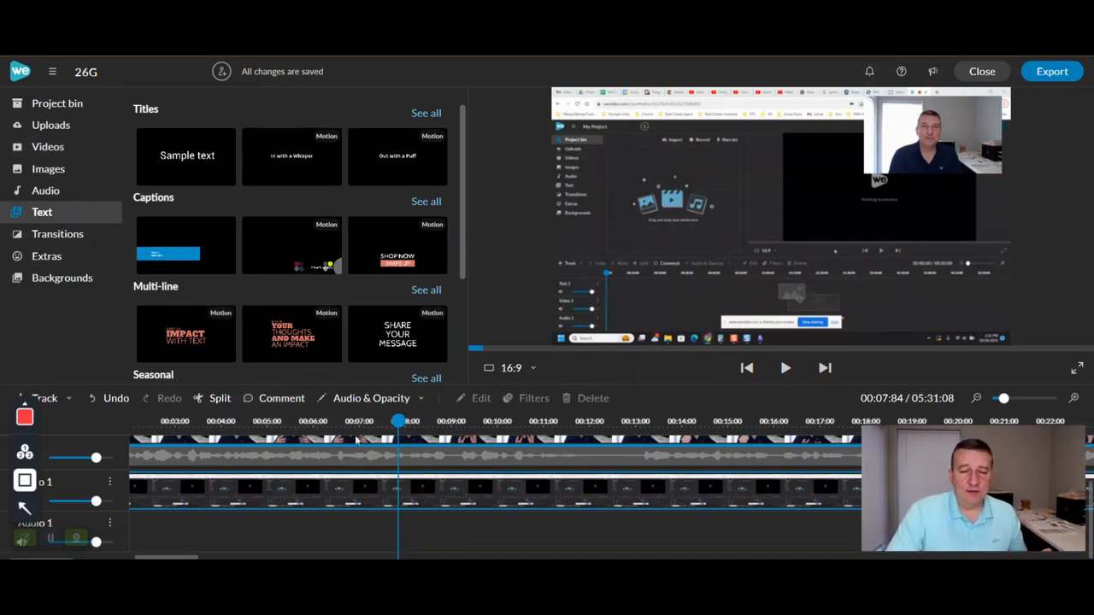
{"action": "scroll", "coordinate": [424, 488], "scroll_direction": "up", "scroll_amount": 2}
{"action": "left_click_drag", "start_coordinate": [180, 255], "coordinate": [376, 453]}
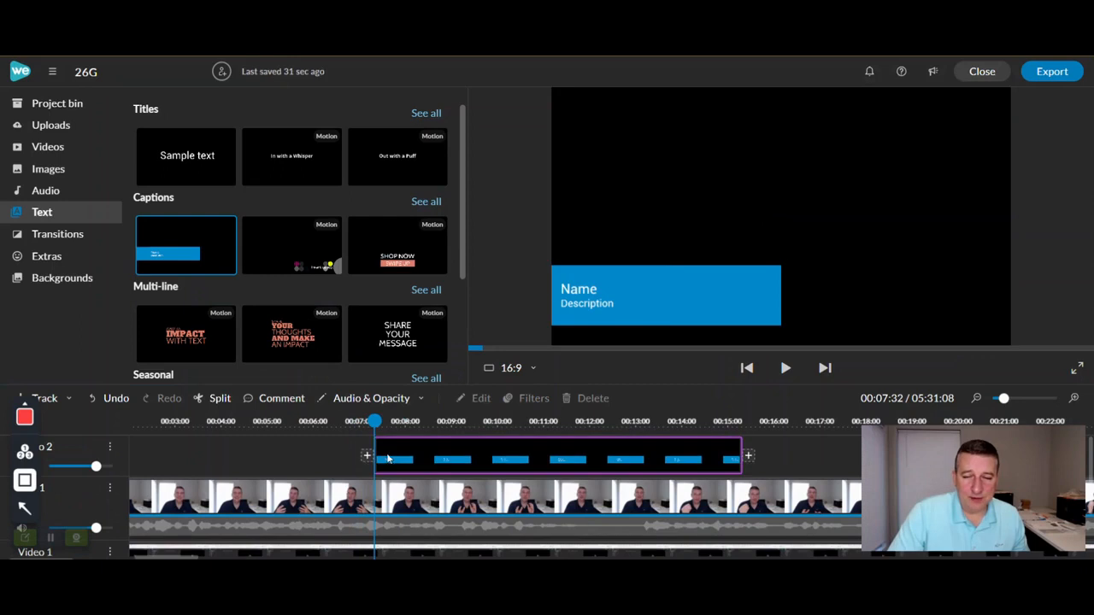
Open the blue caption for editing and replace its Name line with "This is just a test".
{"action": "left_click", "coordinate": [976, 398]}
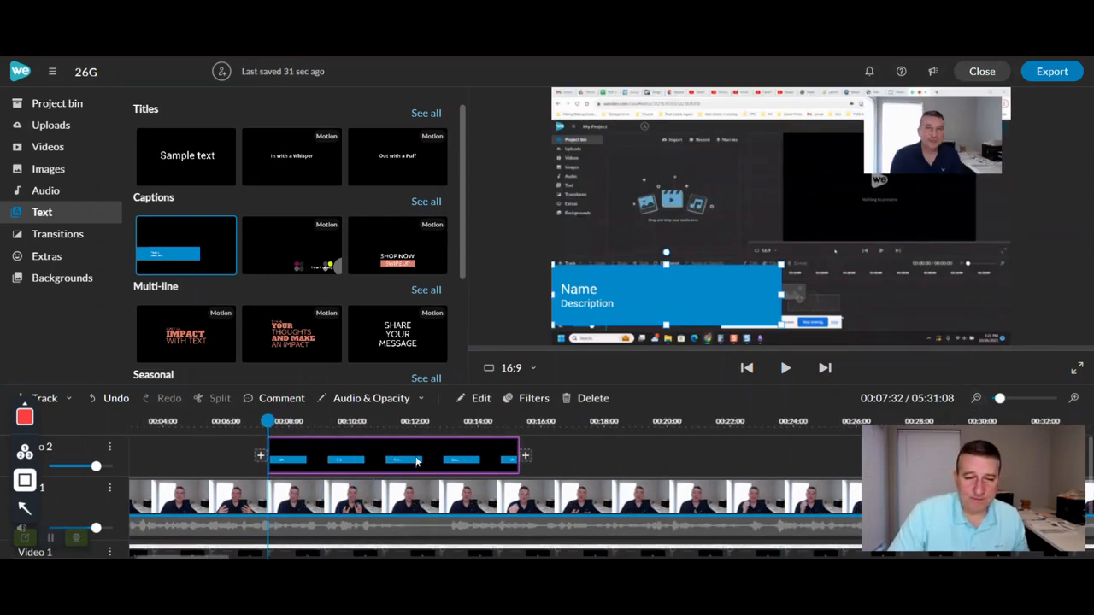
{"action": "double_click", "coordinate": [417, 462]}
{"action": "left_click_drag", "start_coordinate": [141, 129], "coordinate": [40, 130]}
{"action": "type", "text": "This"}
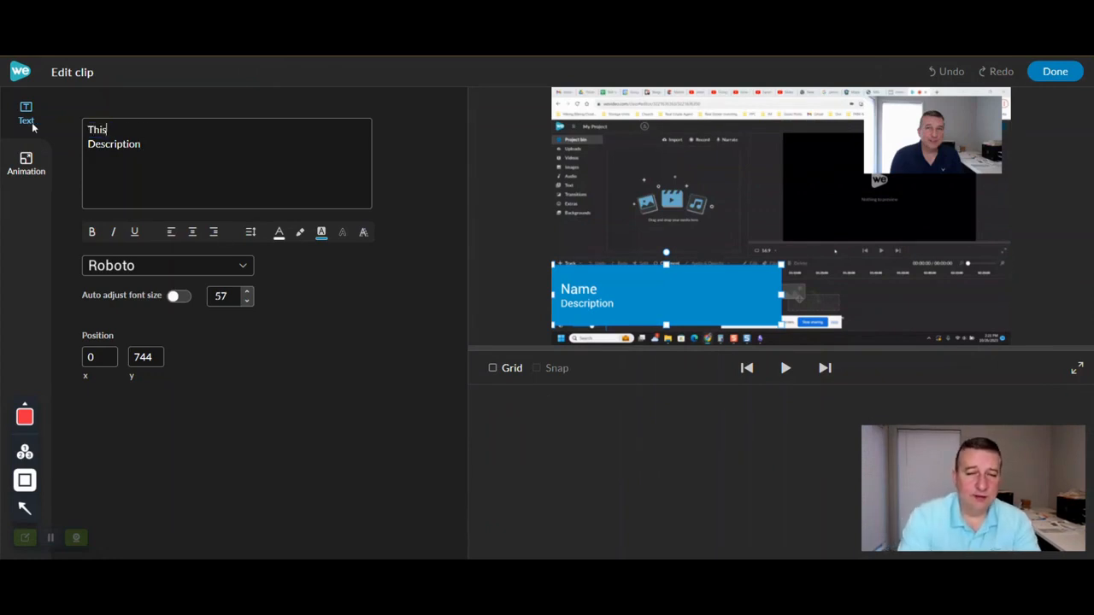
{"action": "type", "text": " is just a test"}
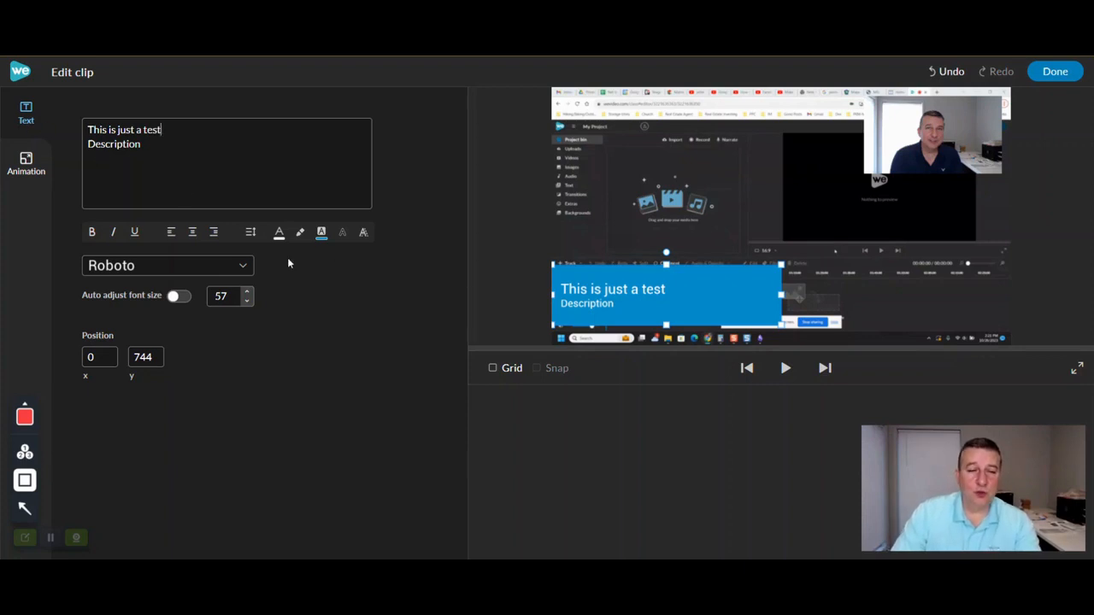
Increase the caption text's font size to 63.
{"action": "left_click", "coordinate": [247, 293]}
{"action": "left_click", "coordinate": [247, 292]}
{"action": "left_click", "coordinate": [247, 292]}
{"action": "left_click", "coordinate": [247, 292]}
{"action": "left_click", "coordinate": [247, 292]}
{"action": "left_click", "coordinate": [247, 292]}
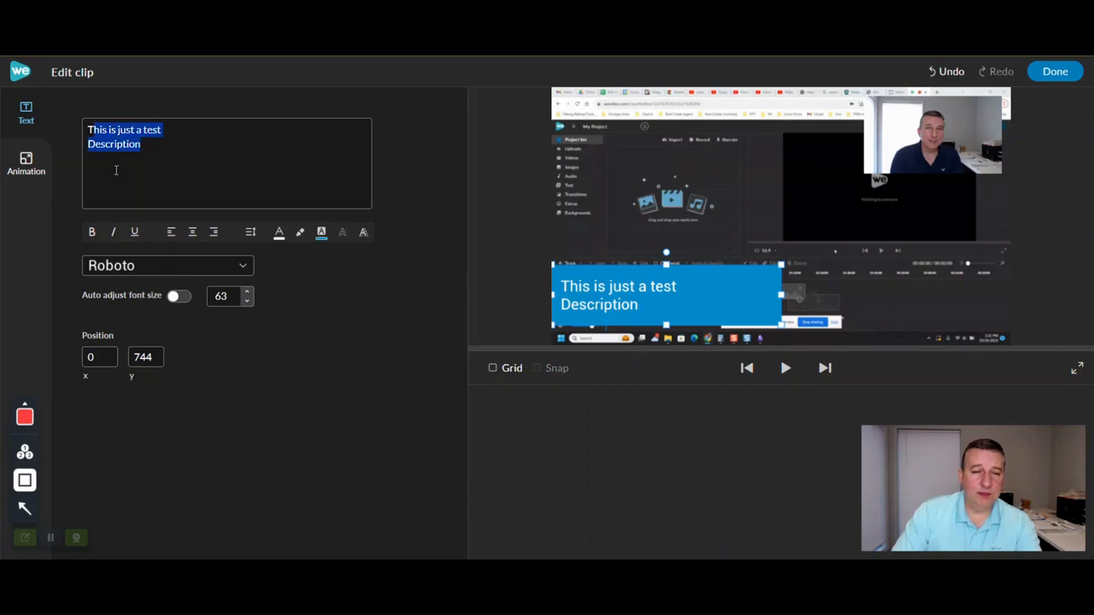
Raise the font size of "is just a test" and "Description" in the caption to 95.
{"action": "left_click_drag", "start_coordinate": [154, 147], "coordinate": [109, 130]}
{"action": "left_click", "coordinate": [246, 293]}
{"action": "left_click", "coordinate": [247, 292]}
{"action": "left_click", "coordinate": [246, 293]}
{"action": "left_click", "coordinate": [246, 292]}
{"action": "left_click", "coordinate": [246, 292]}
{"action": "left_click", "coordinate": [246, 293]}
{"action": "left_click", "coordinate": [246, 293]}
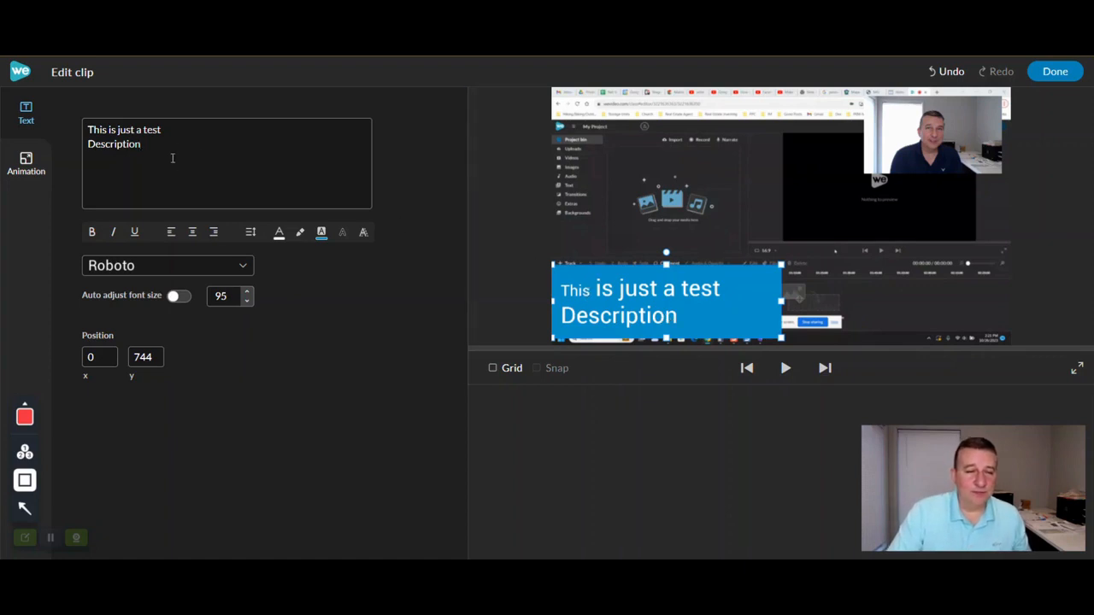
Replace the whole caption text with "Testing the New Software" and a second line "Here is 2nd line", and finish editing the clip.
{"action": "left_click_drag", "start_coordinate": [173, 158], "coordinate": [76, 128]}
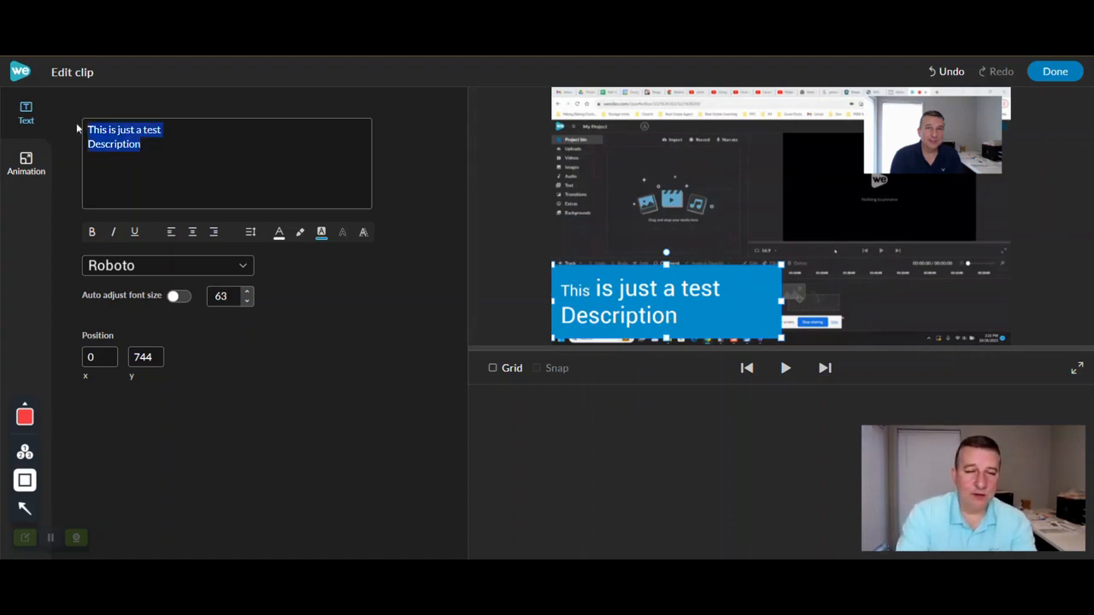
{"action": "type", "text": "Testing the New Software"}
{"action": "key", "text": "Return"}
{"action": "type", "text": "Here is 2nd line"}
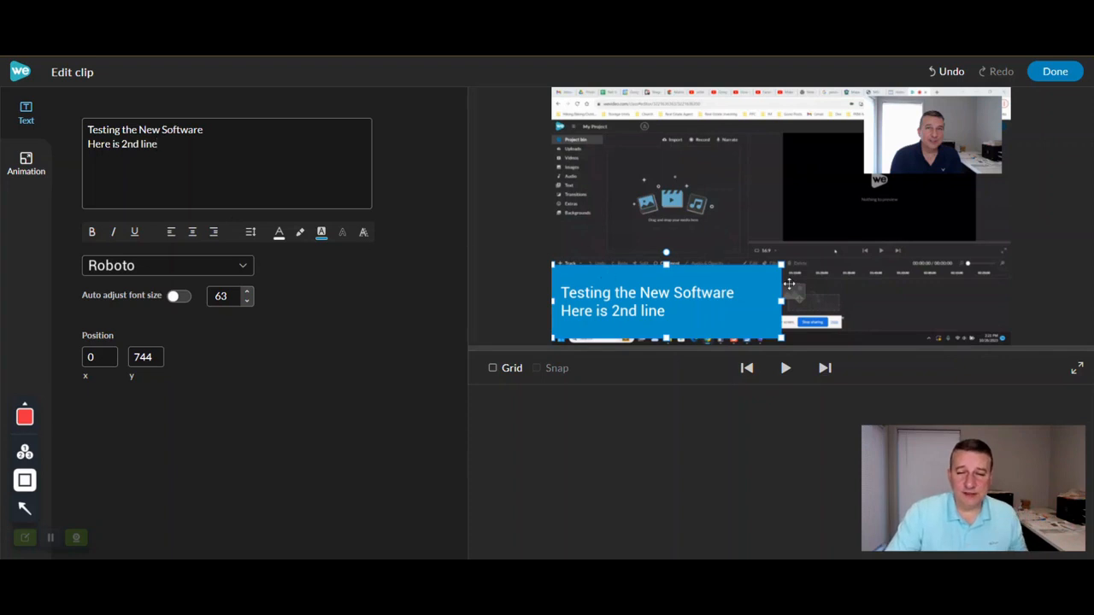
{"action": "left_click", "coordinate": [1059, 74]}
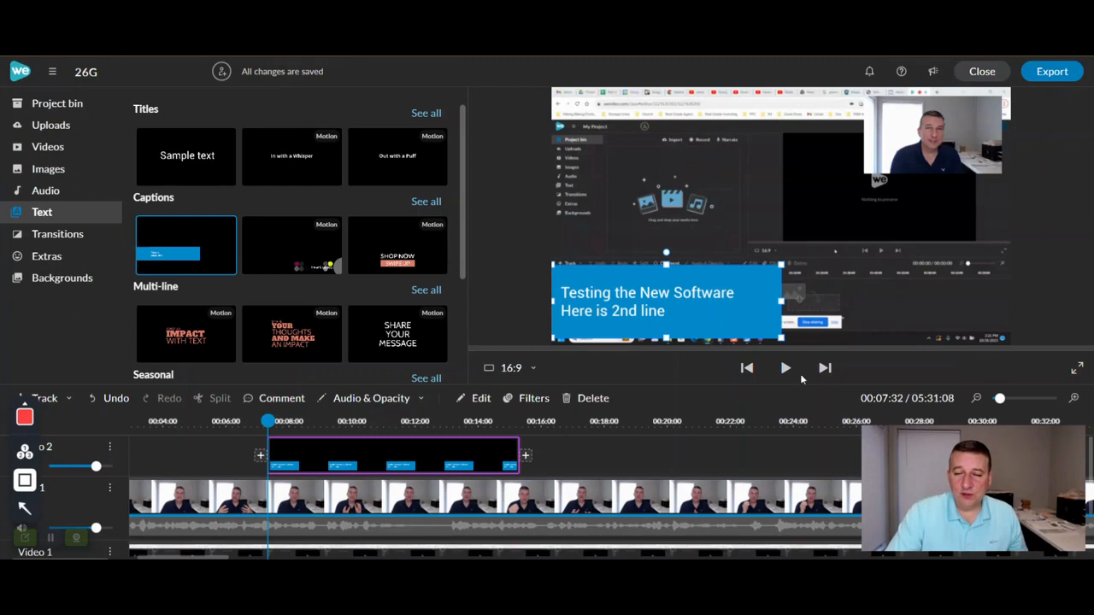
Play the timeline from about 00:06:60 into the caption and pause at about 00:11:48.
{"action": "left_click_drag", "start_coordinate": [269, 421], "coordinate": [246, 420]}
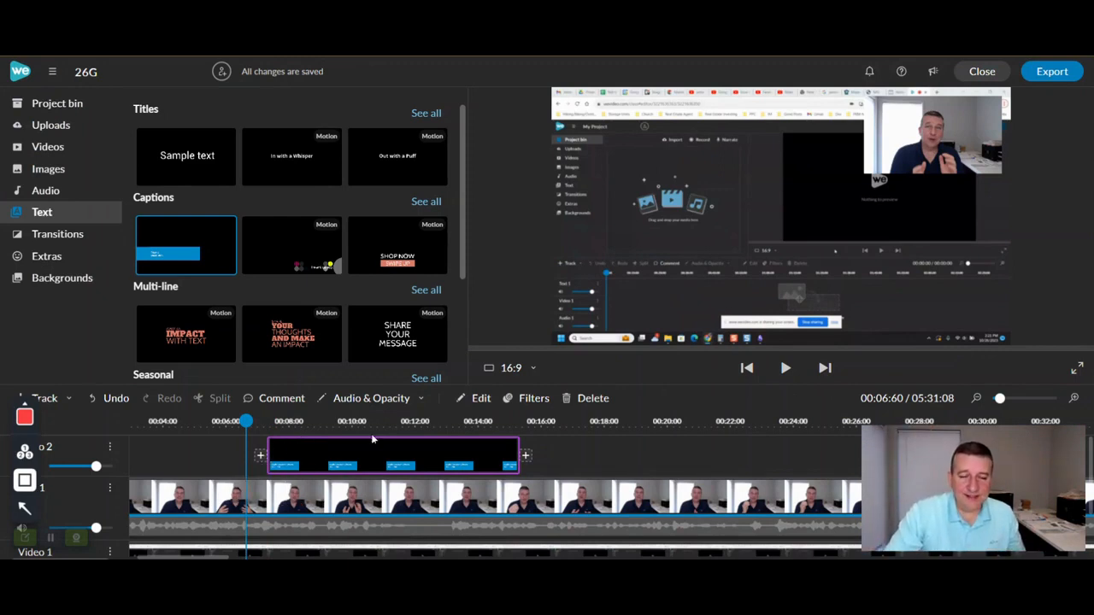
{"action": "left_click", "coordinate": [786, 369]}
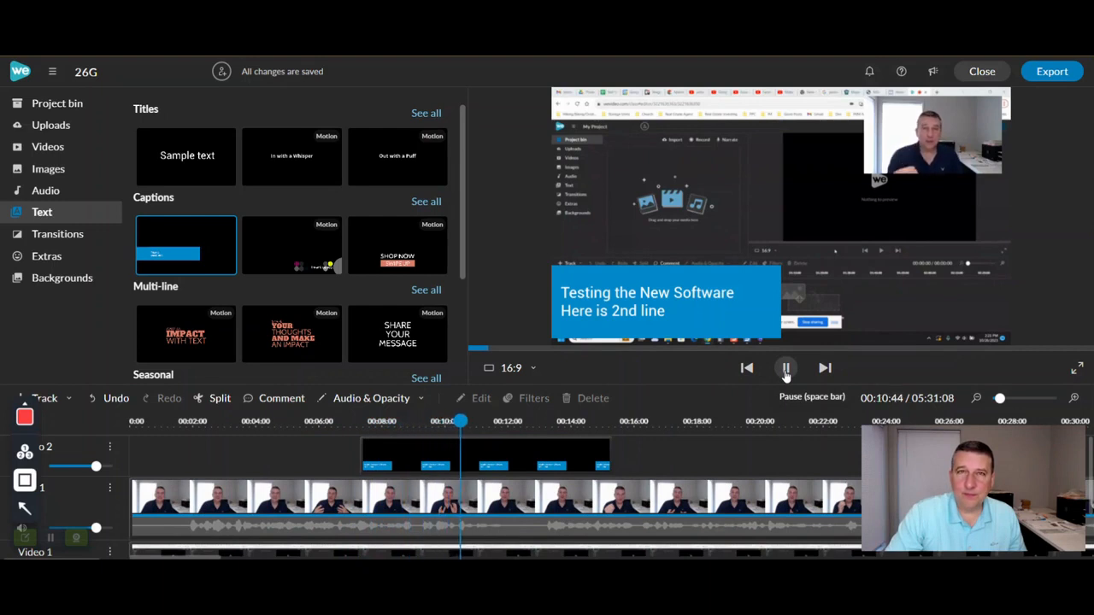
{"action": "left_click", "coordinate": [785, 372]}
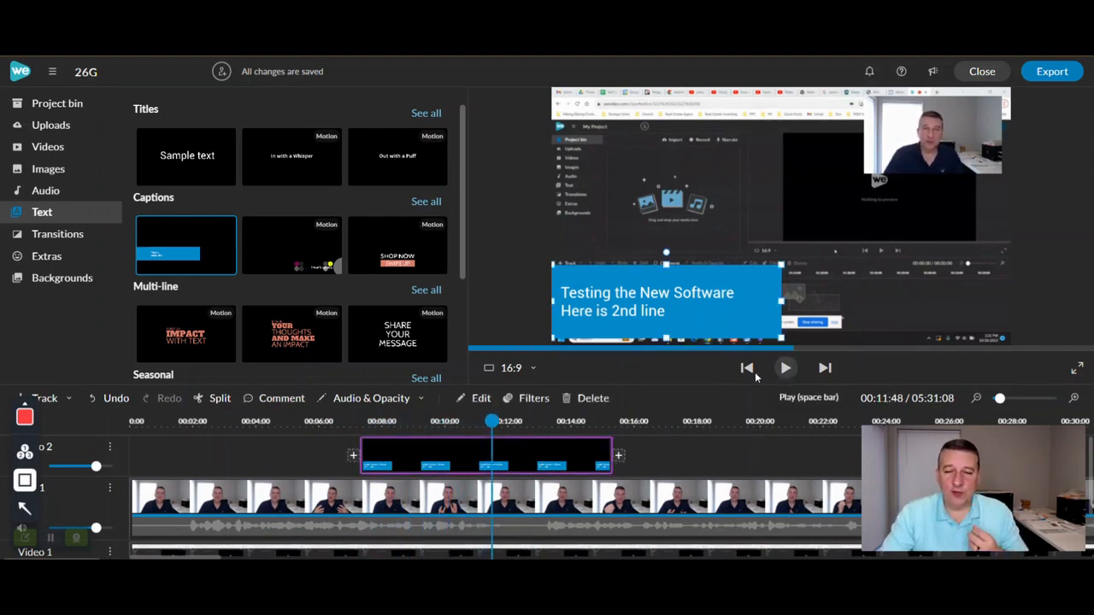
Split the webcam clip and the screen recording clip together at about 00:06:28.
{"action": "left_click", "coordinate": [935, 137]}
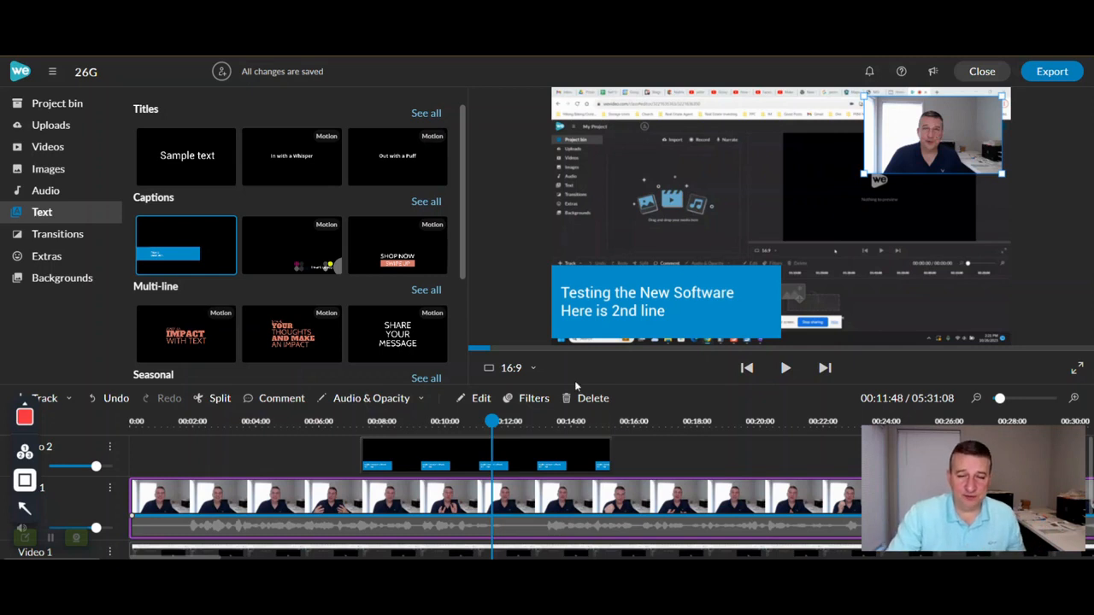
{"action": "left_click_drag", "start_coordinate": [491, 420], "coordinate": [220, 447]}
{"action": "scroll", "coordinate": [280, 482], "scroll_direction": "down", "scroll_amount": 2}
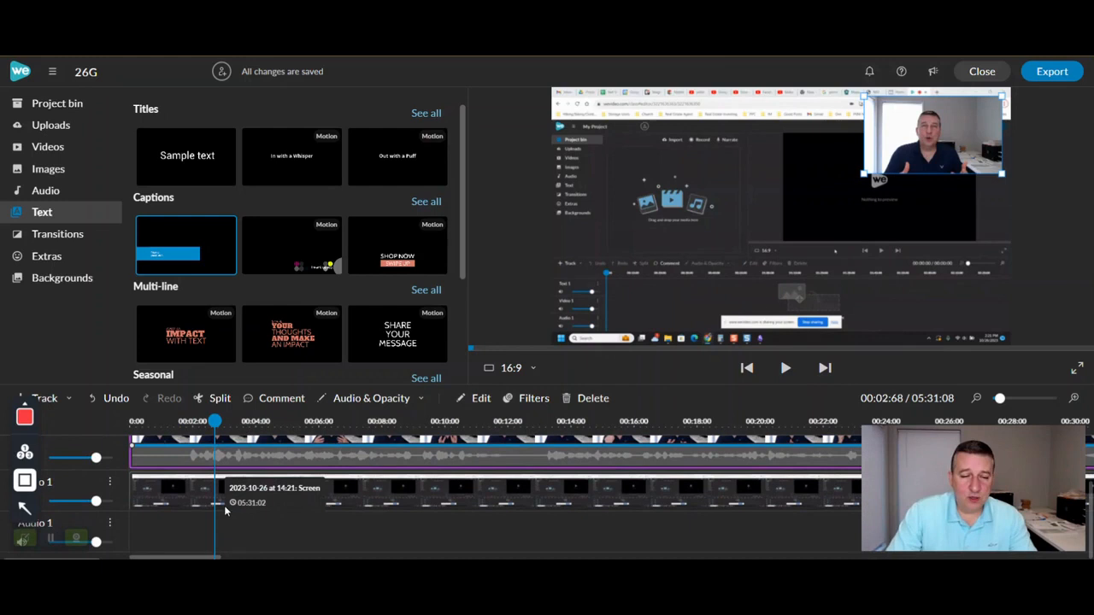
{"action": "left_click", "coordinate": [200, 506]}
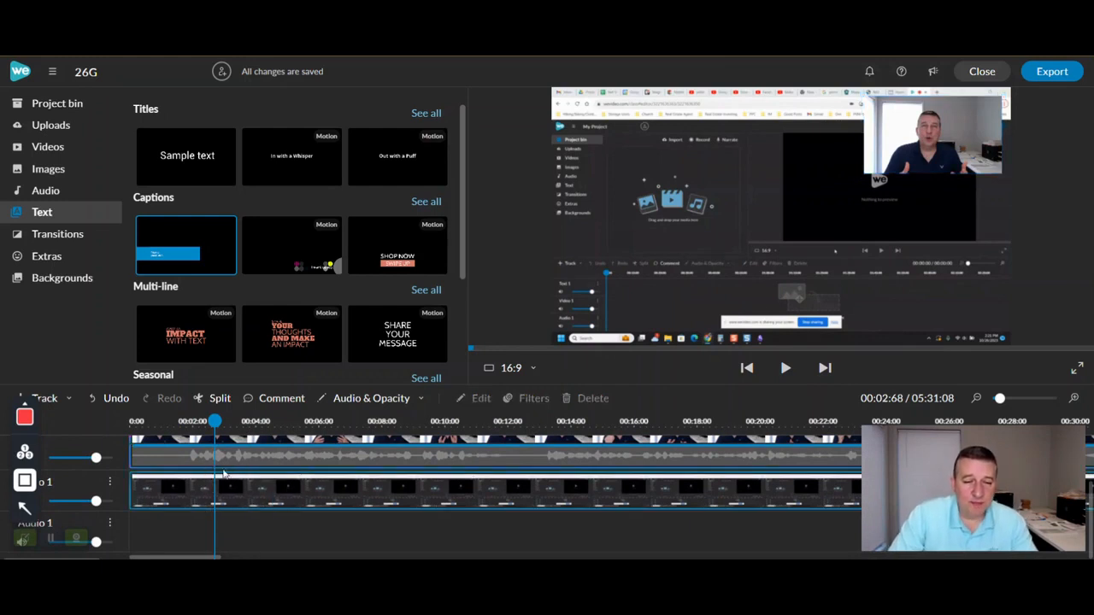
{"action": "left_click_drag", "start_coordinate": [214, 421], "coordinate": [329, 420]}
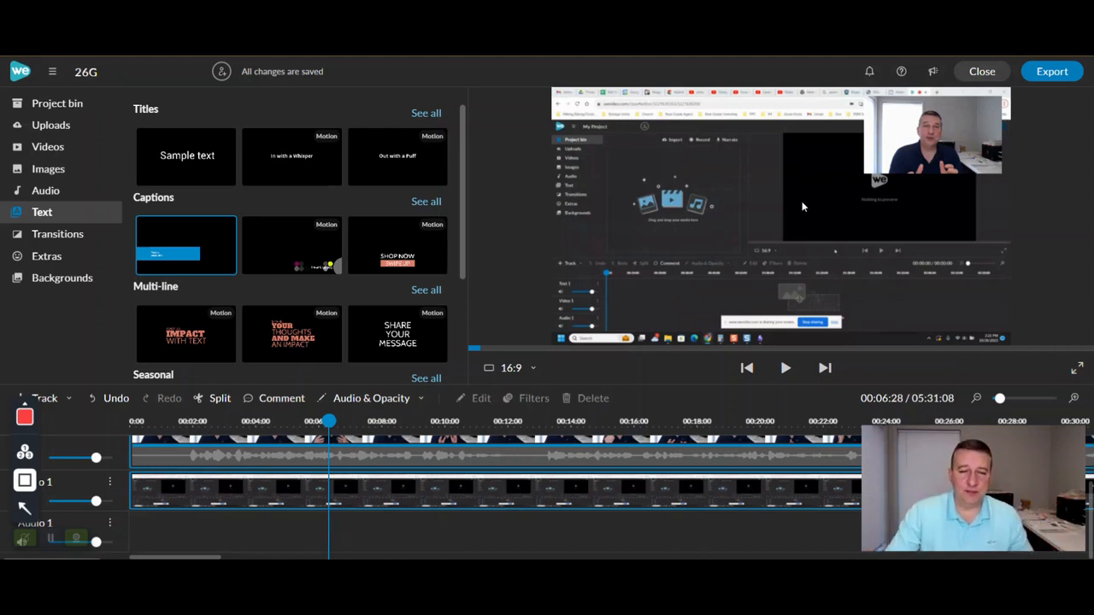
{"action": "left_click", "coordinate": [211, 399]}
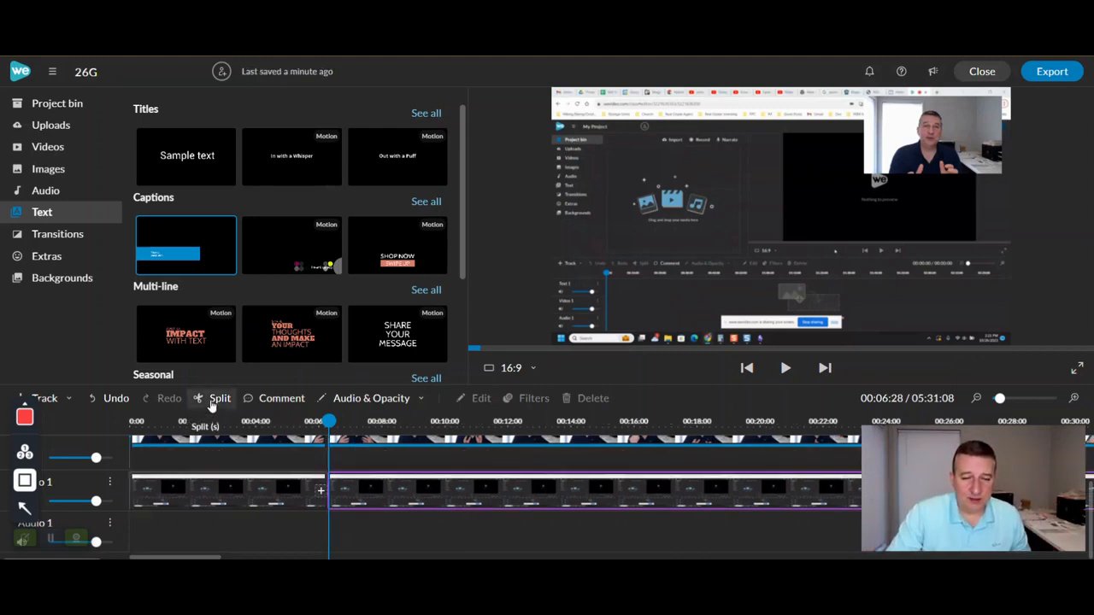
Split the webcam and screen clips again at about 00:06:88 and delete the short screen segment between the two cuts.
{"action": "left_click_drag", "start_coordinate": [330, 422], "coordinate": [414, 436]}
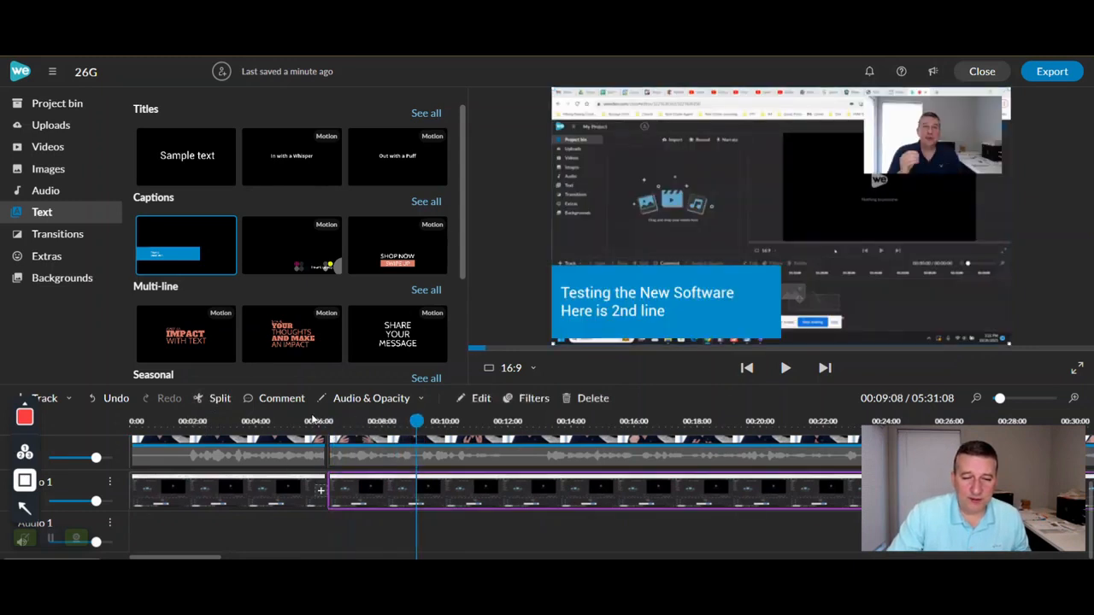
{"action": "left_click", "coordinate": [359, 462]}
{"action": "left_click", "coordinate": [343, 462]}
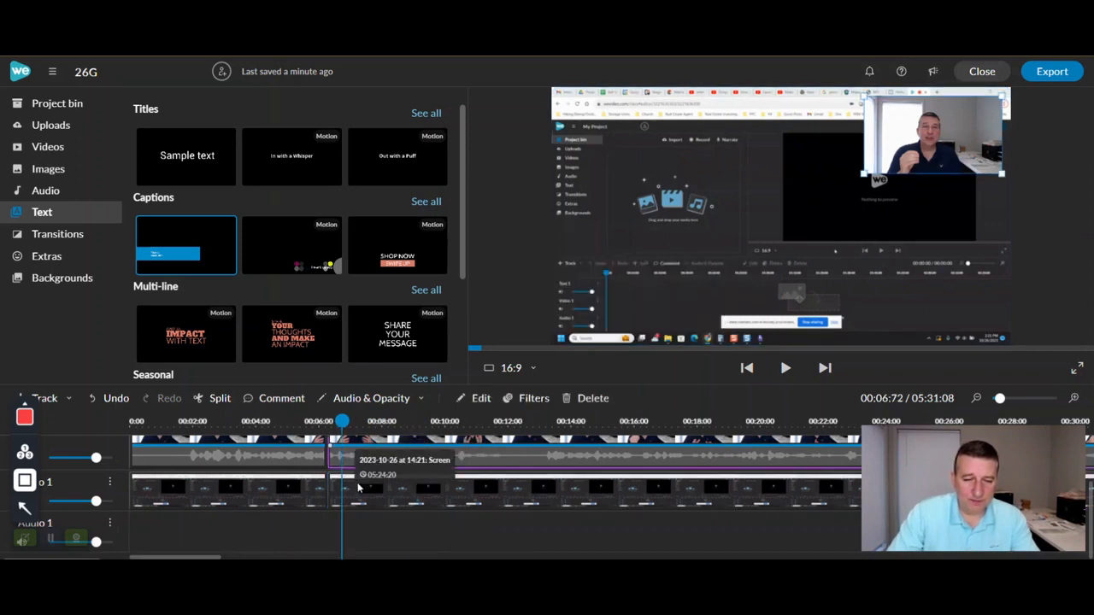
{"action": "left_click_drag", "start_coordinate": [342, 422], "coordinate": [402, 423]}
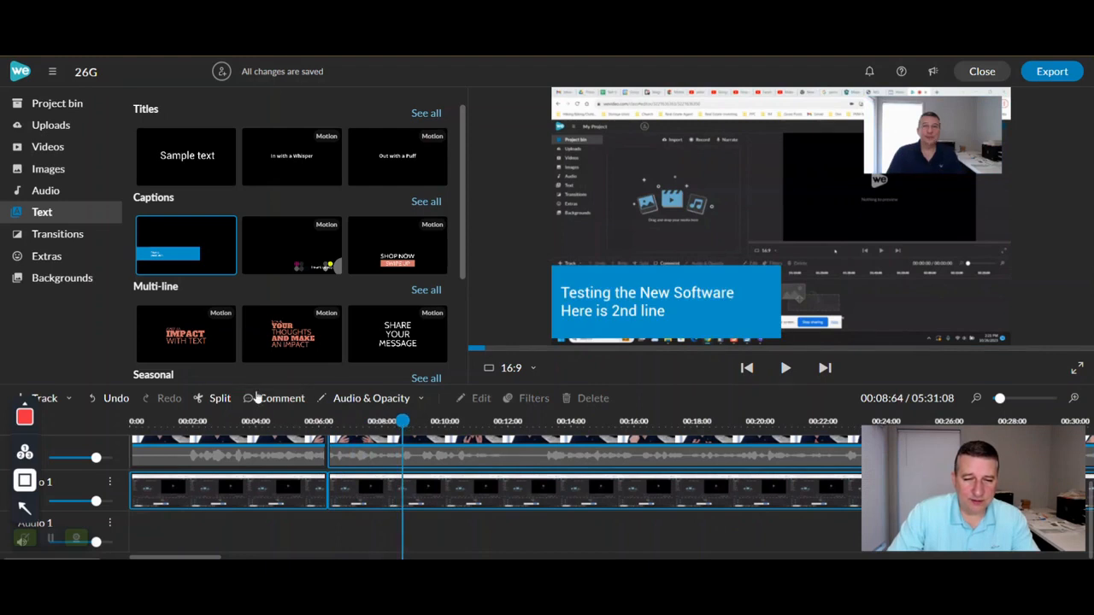
{"action": "left_click_drag", "start_coordinate": [403, 421], "coordinate": [348, 422]}
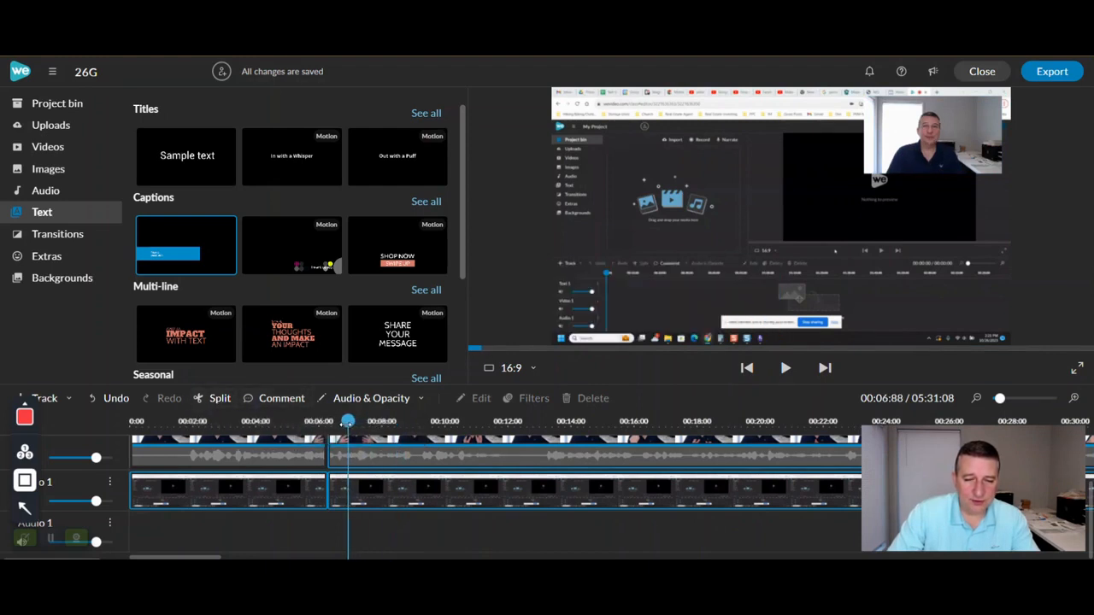
{"action": "left_click", "coordinate": [220, 399]}
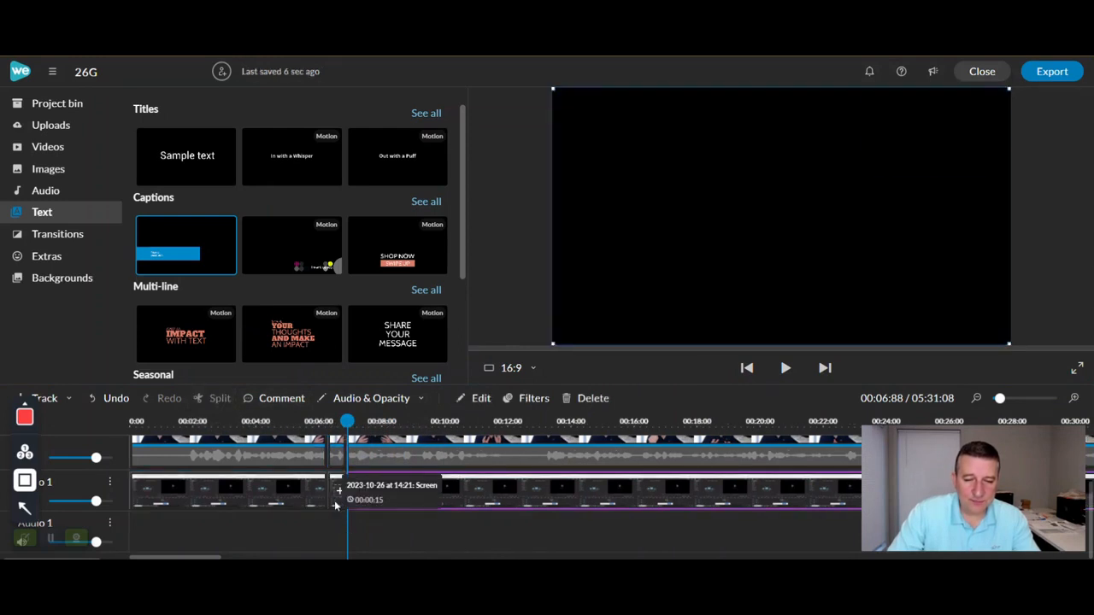
{"action": "left_click", "coordinate": [336, 504]}
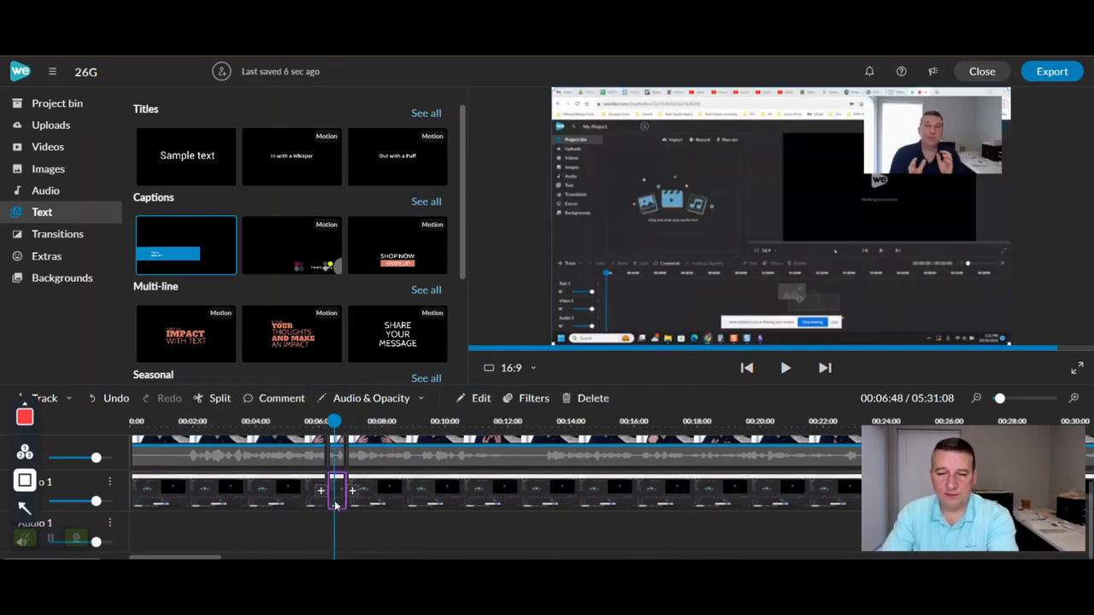
{"action": "key", "text": "Delete"}
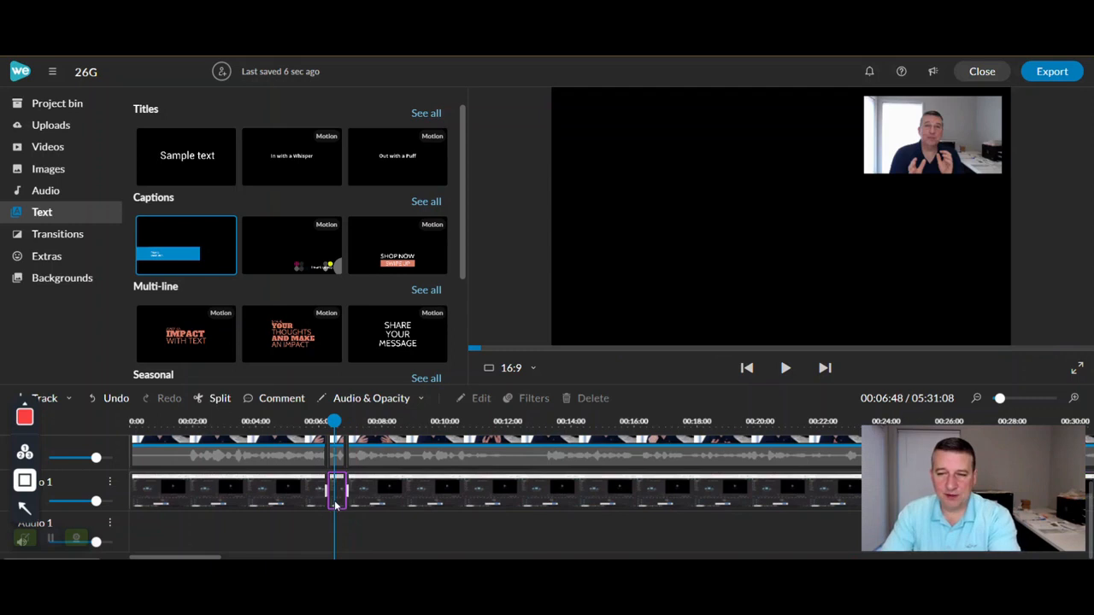
Set the short webcam segment's scale to 1, fit it to the frame, and finish editing the clip.
{"action": "double_click", "coordinate": [337, 459]}
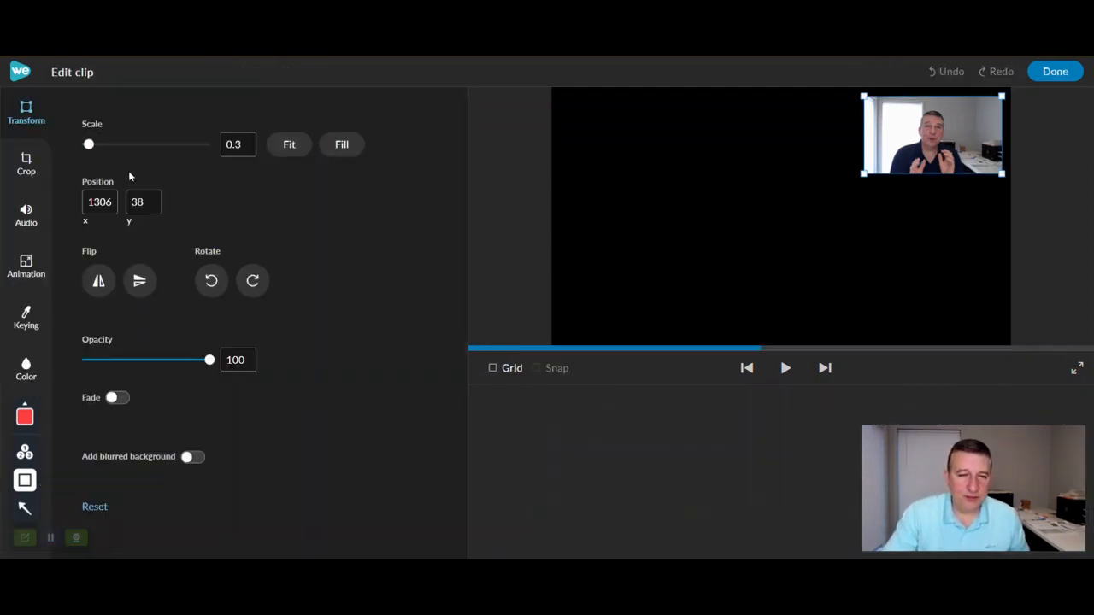
{"action": "type", "text": "1"}
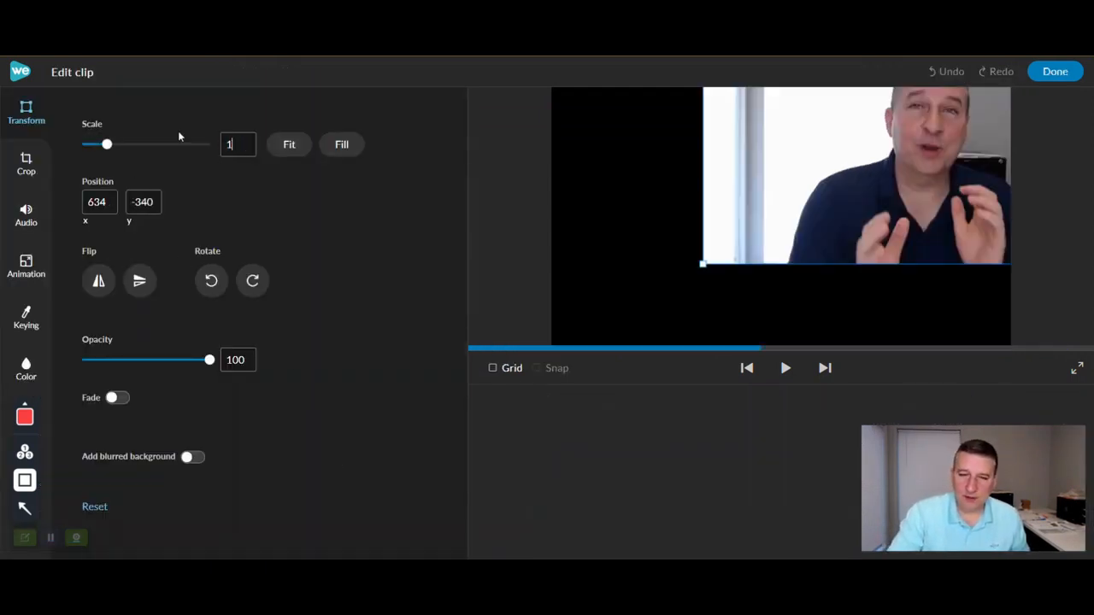
{"action": "left_click", "coordinate": [290, 146]}
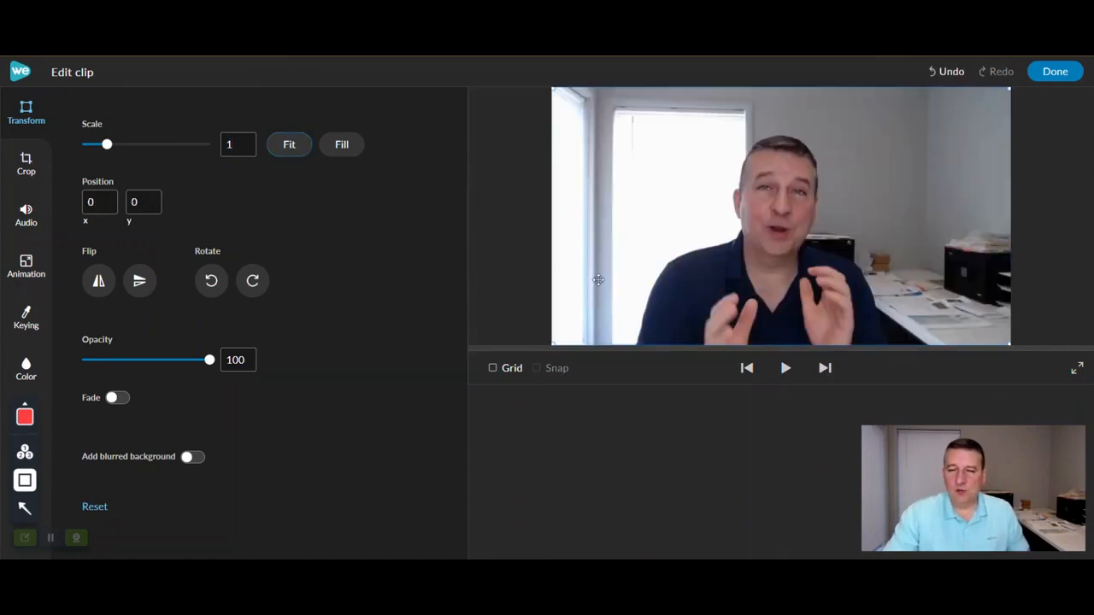
{"action": "left_click", "coordinate": [1060, 75]}
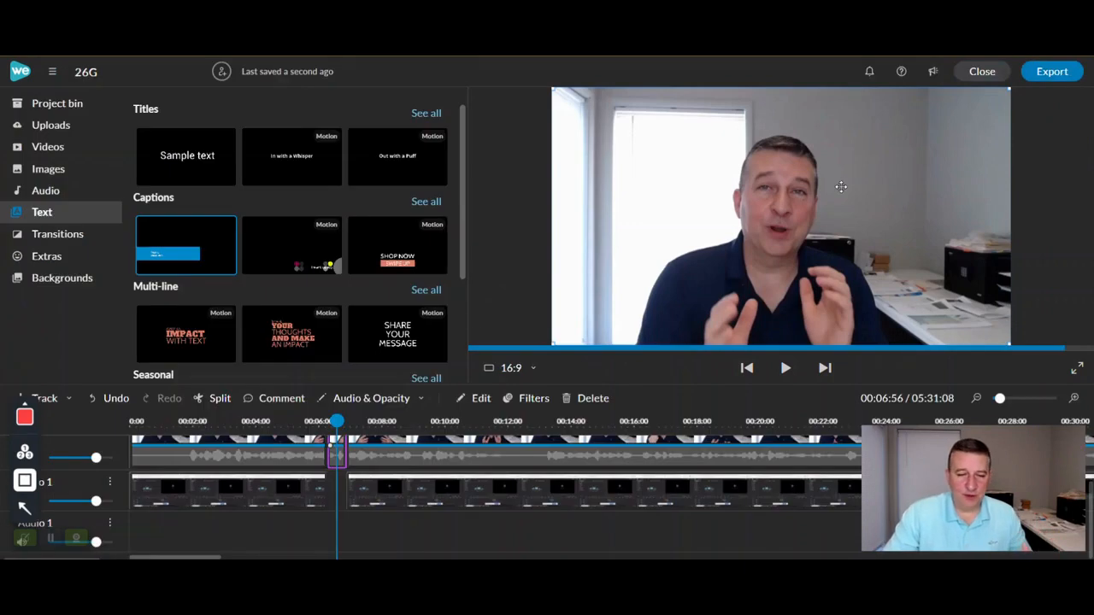
Play the timeline from about 00:05:88 across the full-frame webcam segment and pause at about 00:10:04.
{"action": "left_click", "coordinate": [317, 422]}
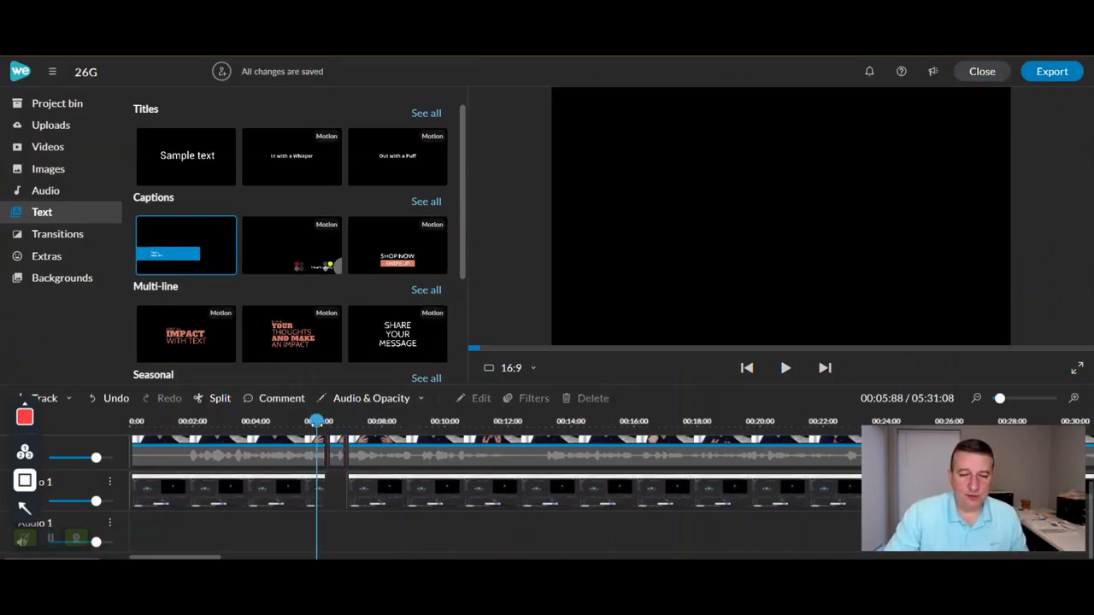
{"action": "left_click", "coordinate": [784, 368]}
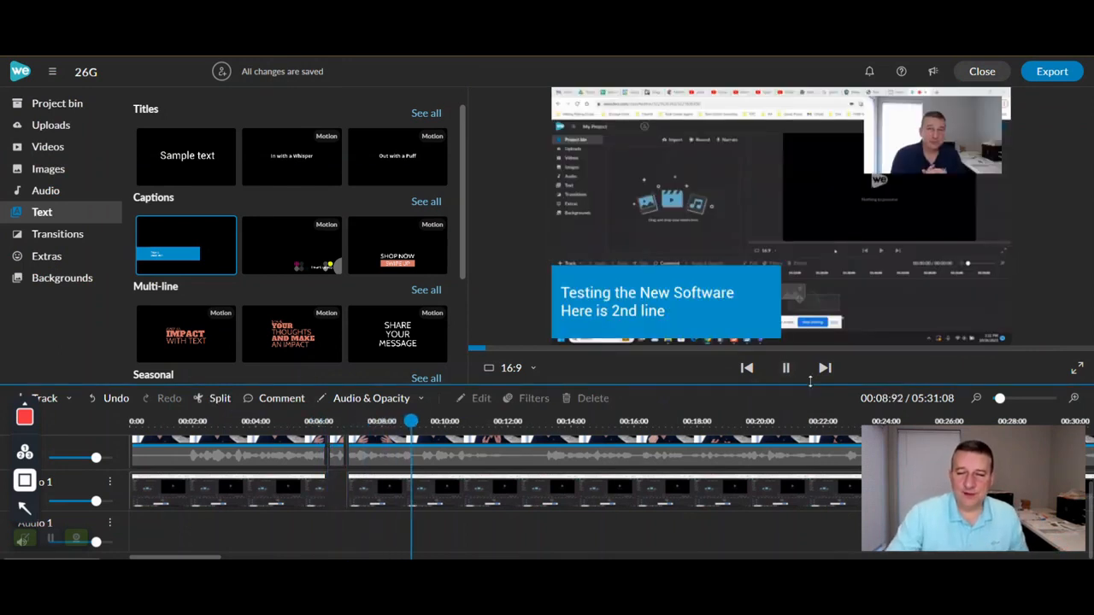
{"action": "left_click", "coordinate": [785, 367]}
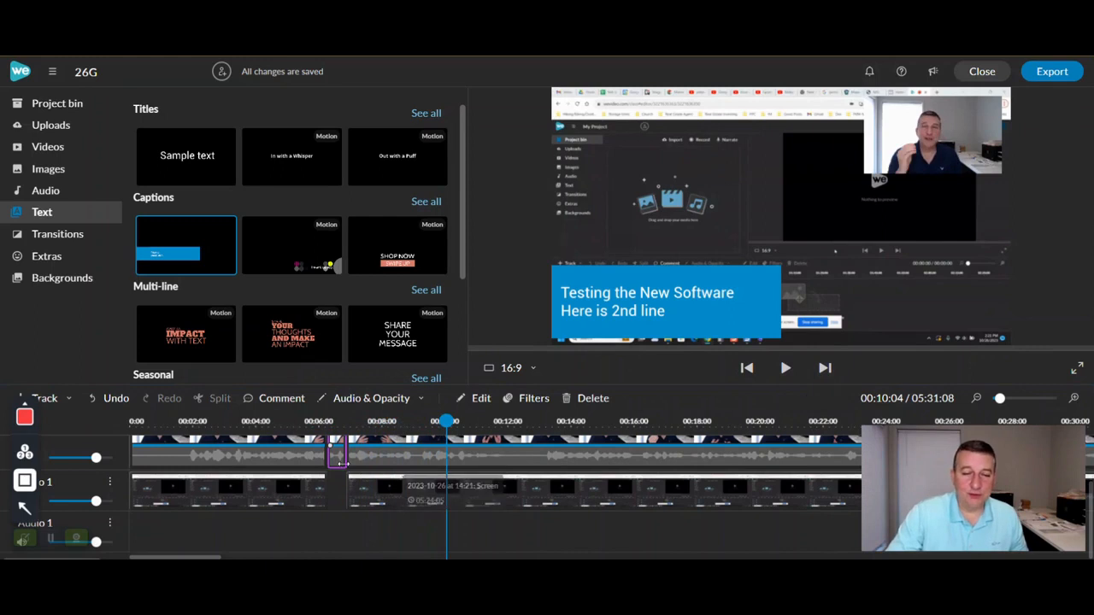
Split the screen recording clip at about 00:09:96 and delete its segment between the existing gap and that cut.
{"action": "double_click", "coordinate": [337, 459]}
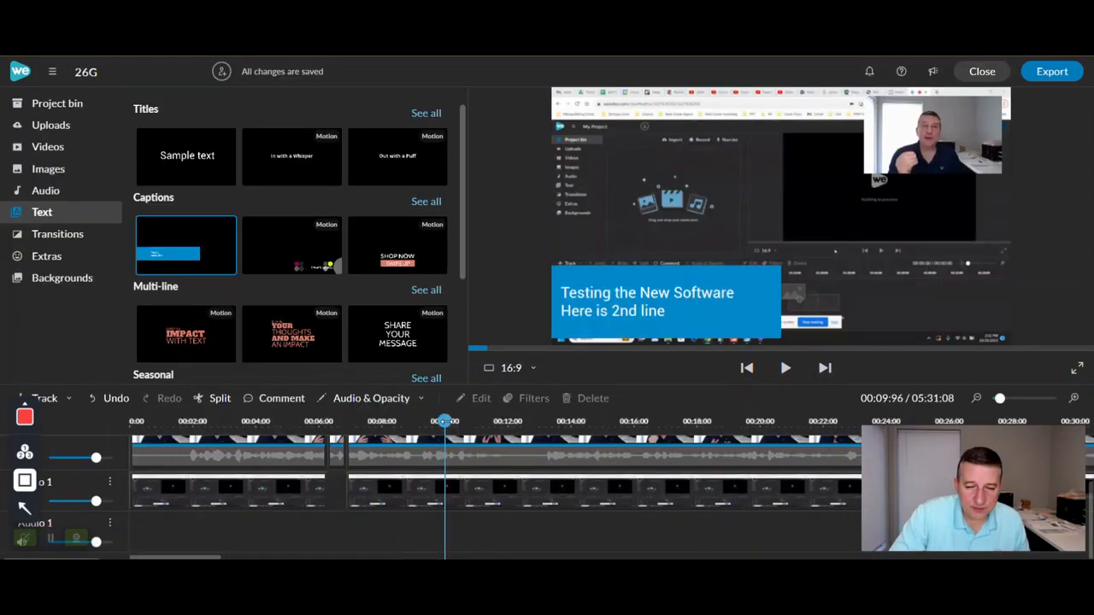
{"action": "left_click", "coordinate": [435, 488]}
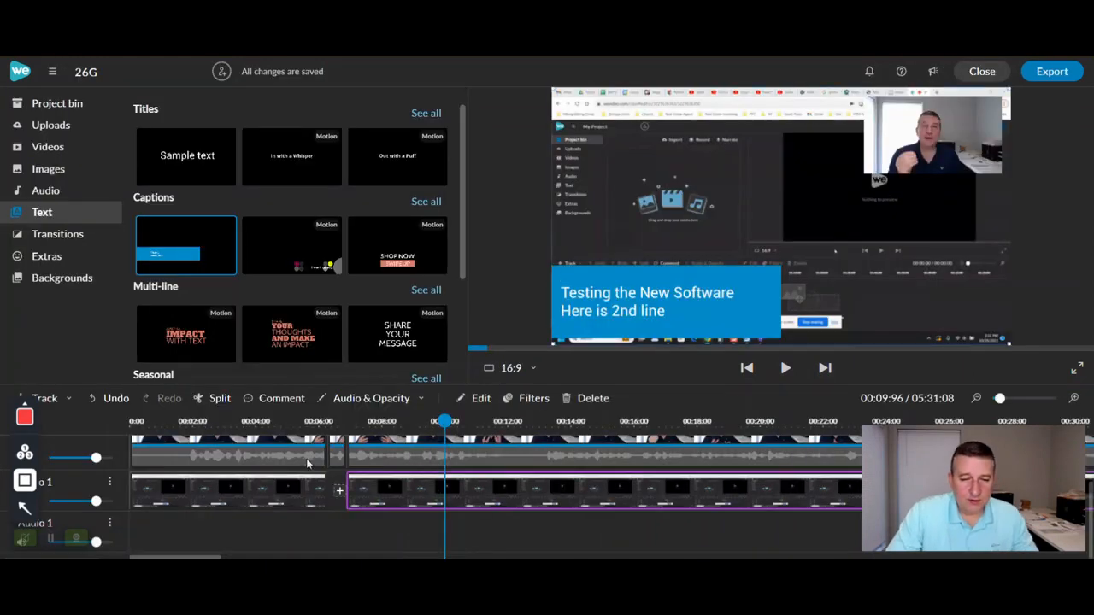
{"action": "left_click", "coordinate": [218, 408]}
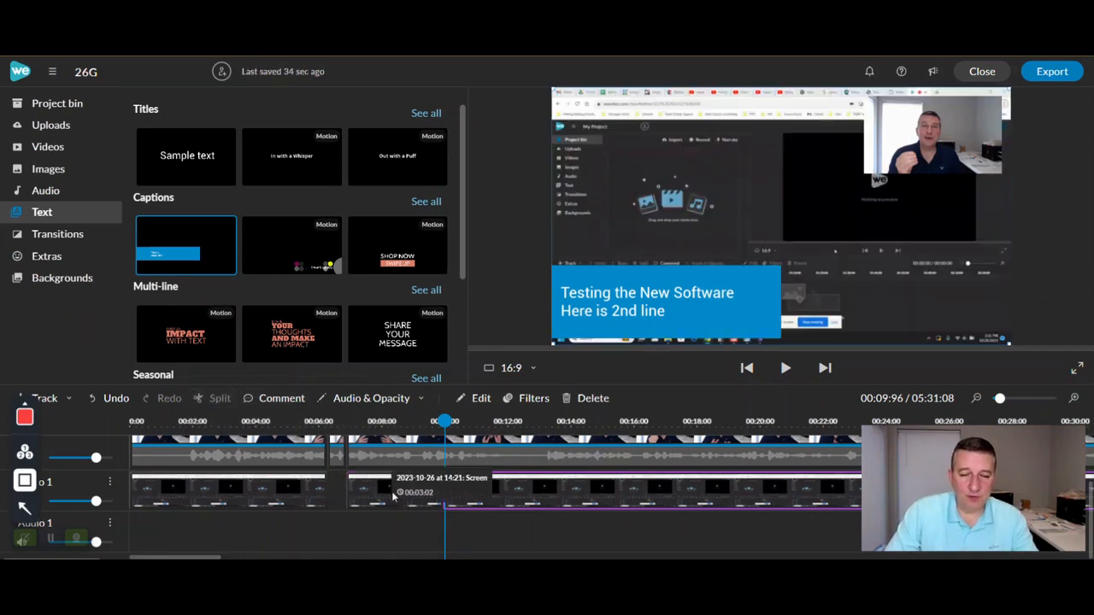
{"action": "left_click", "coordinate": [370, 499]}
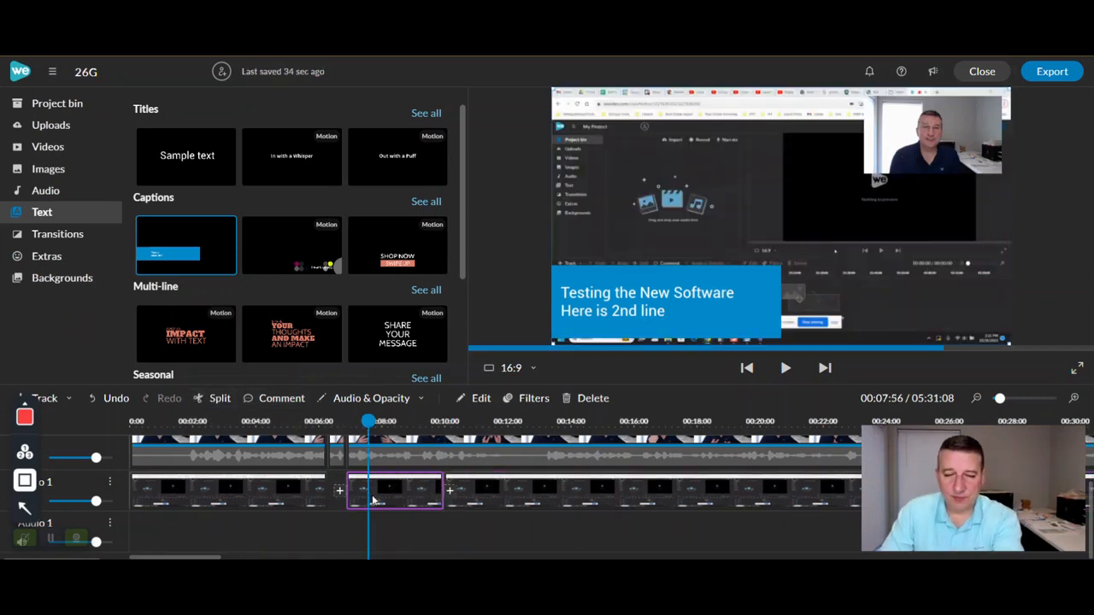
{"action": "key", "text": "Delete"}
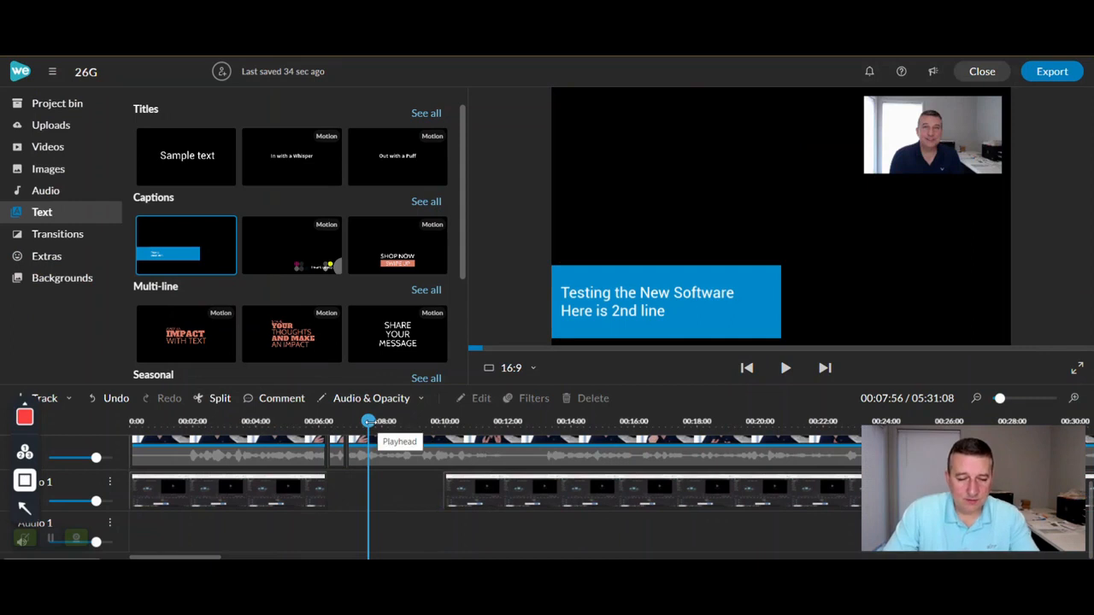
Undo the last screen segment deletion and the split that preceded it.
{"action": "key", "text": "ctrl+z"}
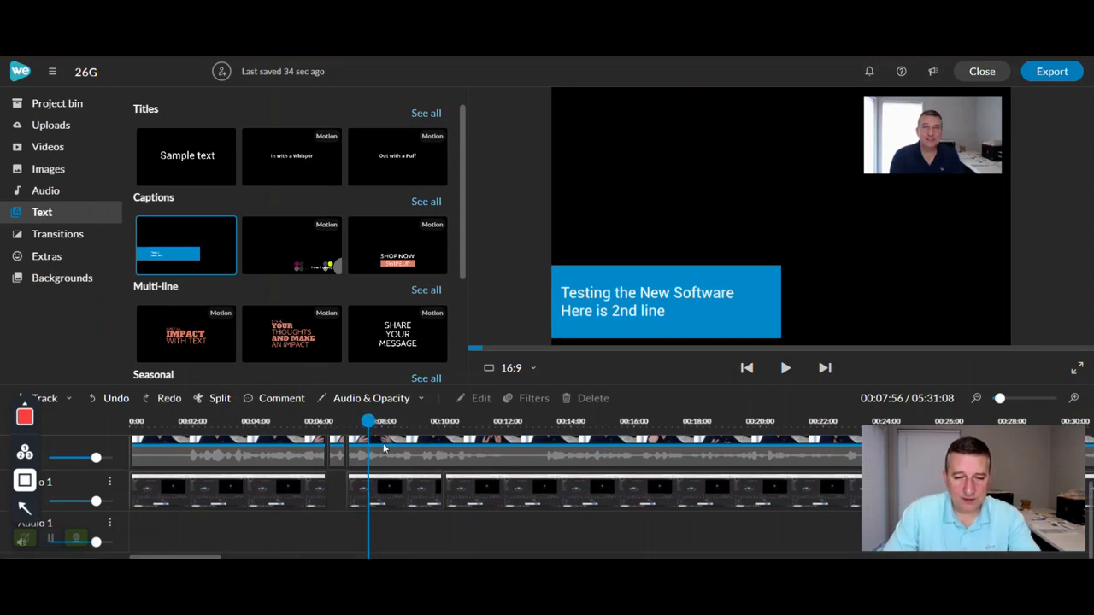
{"action": "left_click", "coordinate": [417, 501]}
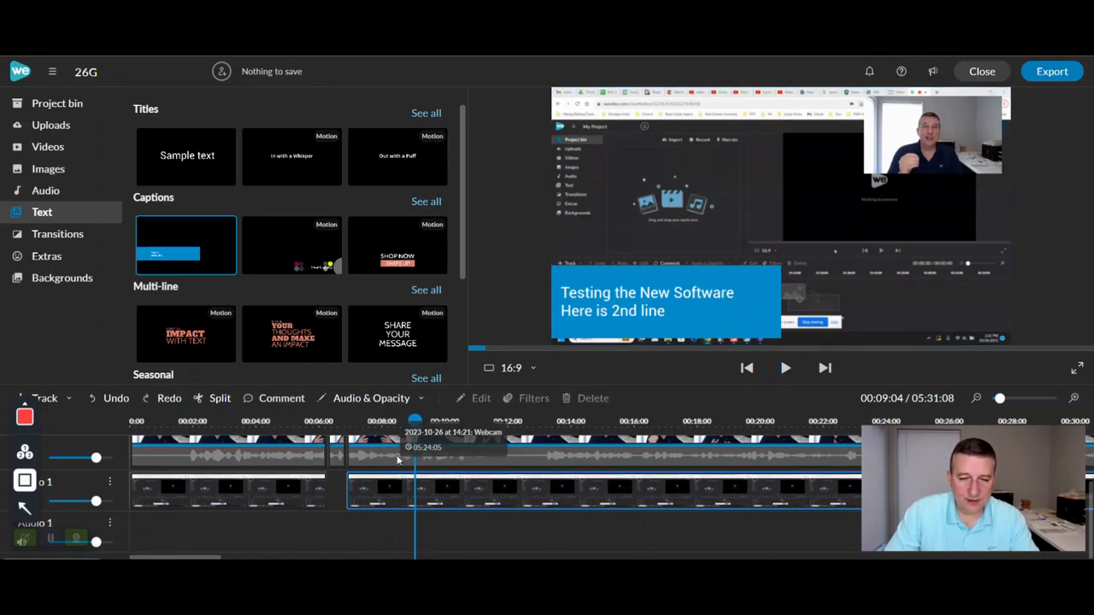
Split the webcam and screen clips at about 00:09:72 and delete the screen segment between the existing gap and that cut.
{"action": "left_click", "coordinate": [396, 464], "text": "shift"}
{"action": "left_click_drag", "start_coordinate": [416, 420], "coordinate": [437, 421]}
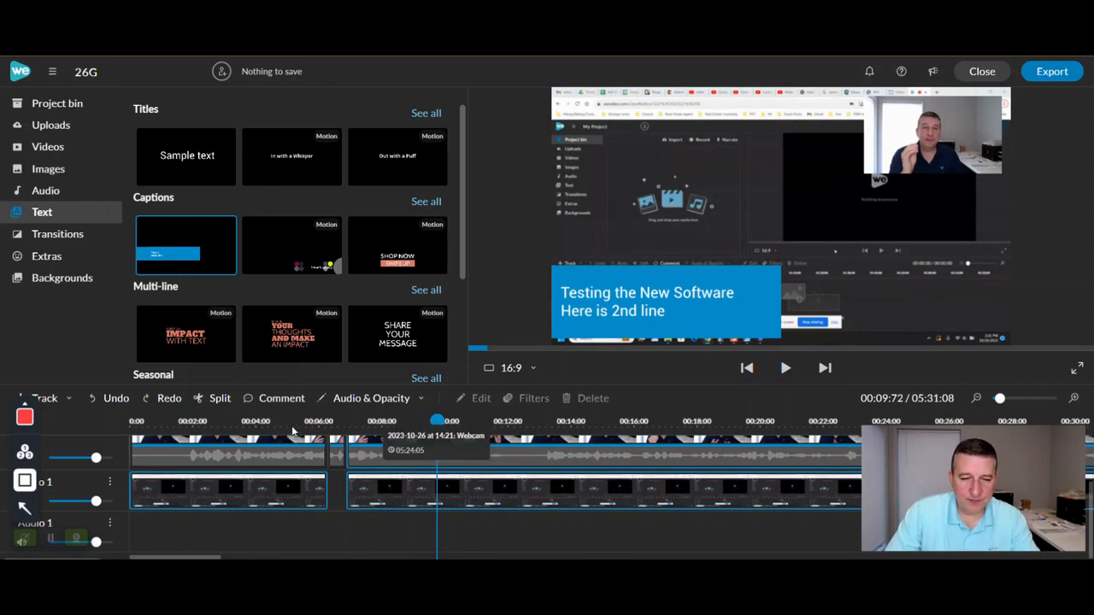
{"action": "left_click", "coordinate": [215, 399]}
{"action": "left_click", "coordinate": [373, 503]}
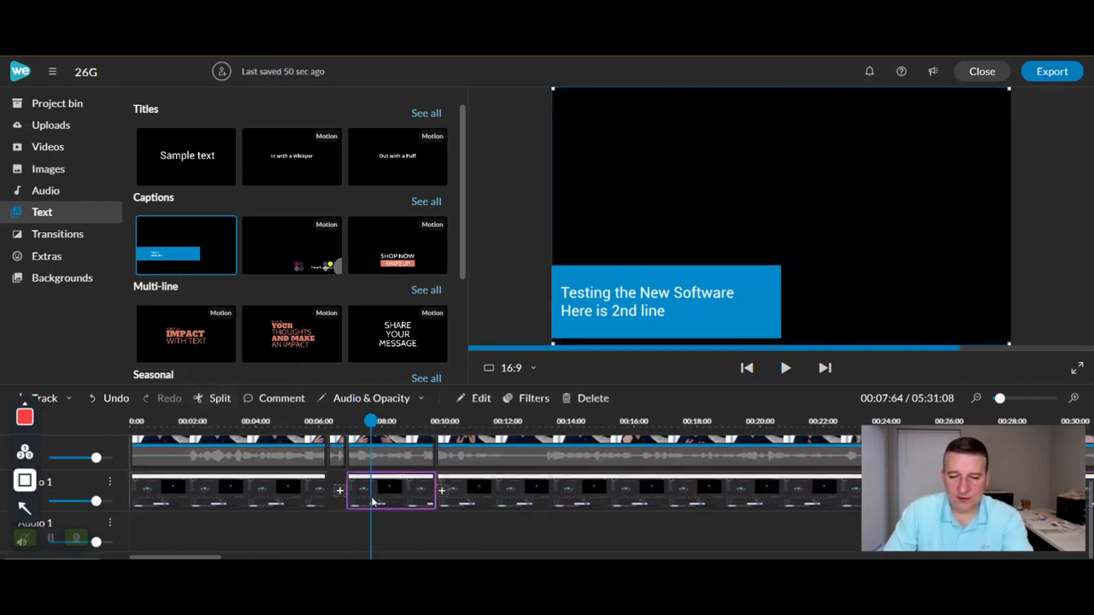
{"action": "key", "text": "Delete"}
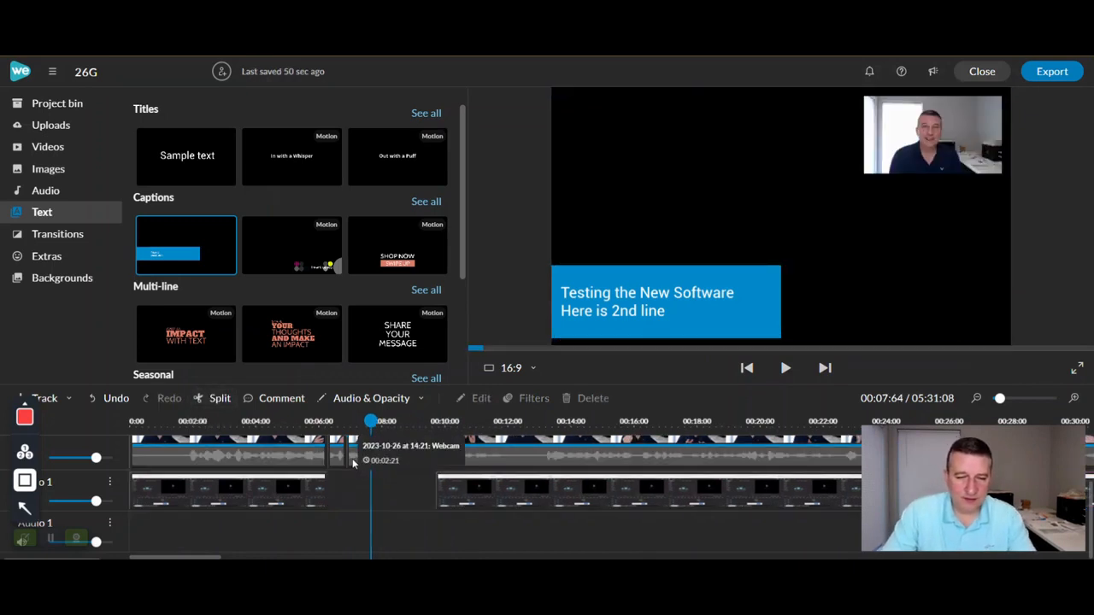
Set the scale of the webcam segment above the widened gap to 1, fit it to the frame, and finish editing the clip.
{"action": "double_click", "coordinate": [353, 463]}
{"action": "left_click_drag", "start_coordinate": [247, 144], "coordinate": [154, 149]}
{"action": "type", "text": "1"}
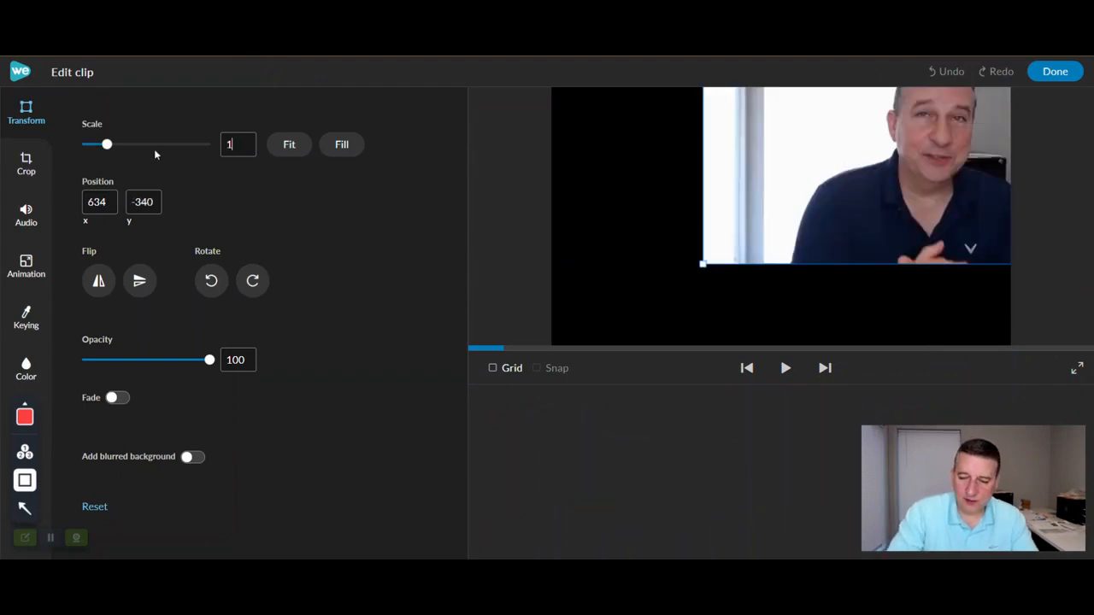
{"action": "left_click", "coordinate": [288, 143]}
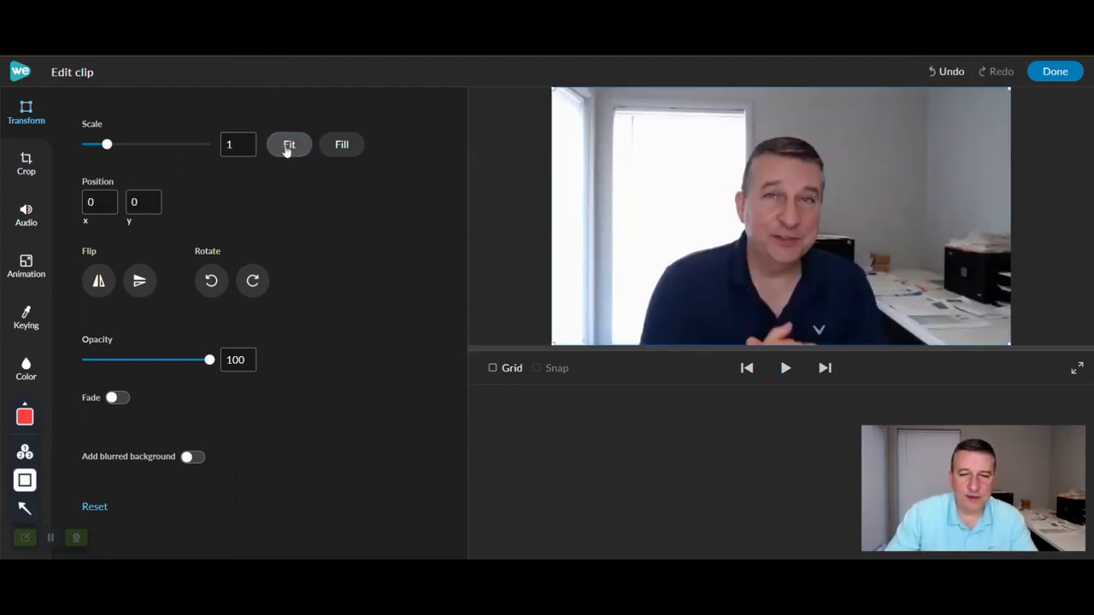
{"action": "left_click", "coordinate": [1057, 71]}
Play the timeline from about 00:05:40 through the full-frame webcam segments and pause at about 00:12:44.
{"action": "left_click_drag", "start_coordinate": [354, 421], "coordinate": [301, 421]}
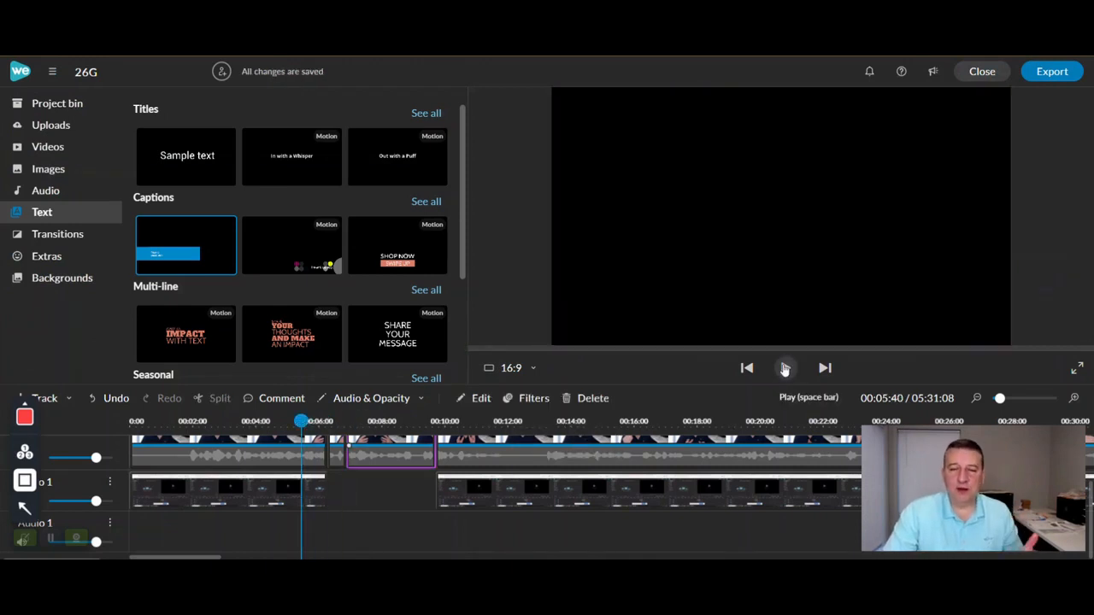
{"action": "left_click", "coordinate": [784, 368]}
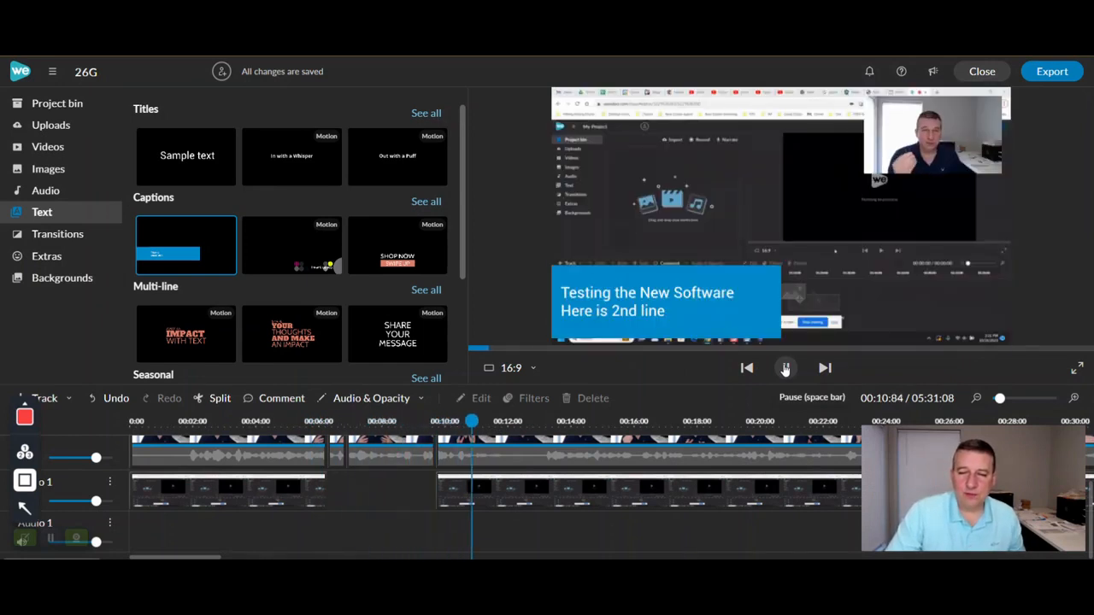
{"action": "left_click", "coordinate": [787, 368]}
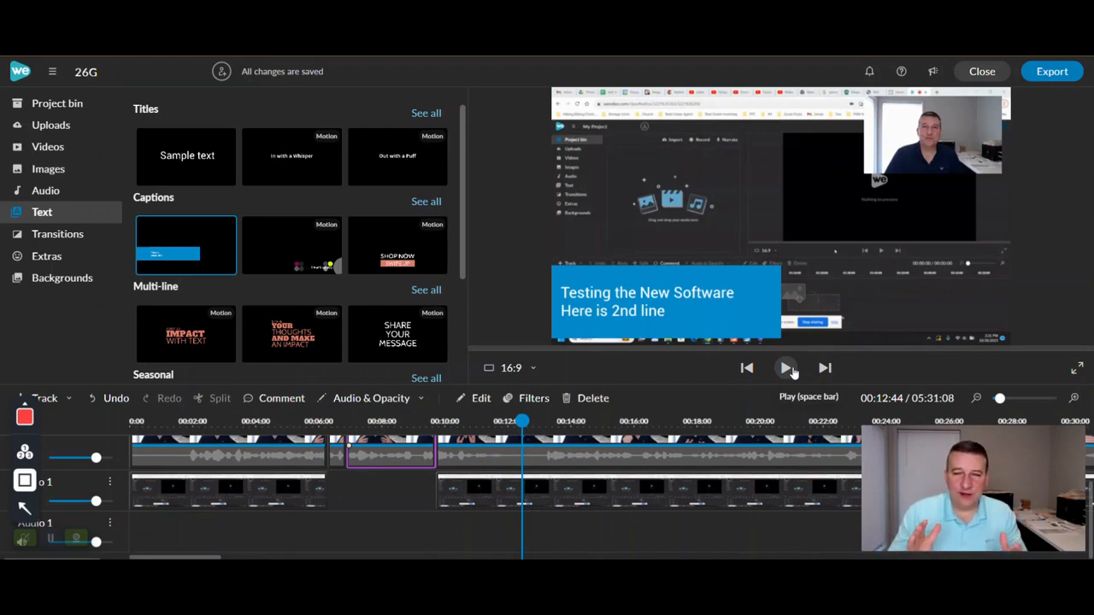
Review the resolution choices in the export options and close them without exporting.
{"action": "left_click", "coordinate": [1049, 78]}
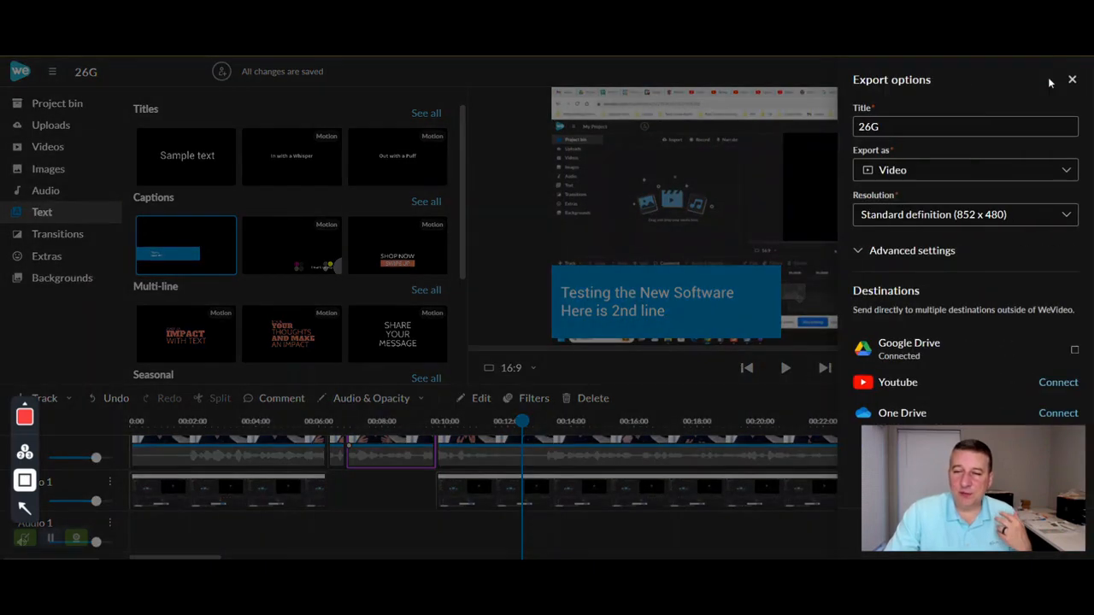
{"action": "left_click", "coordinate": [933, 215]}
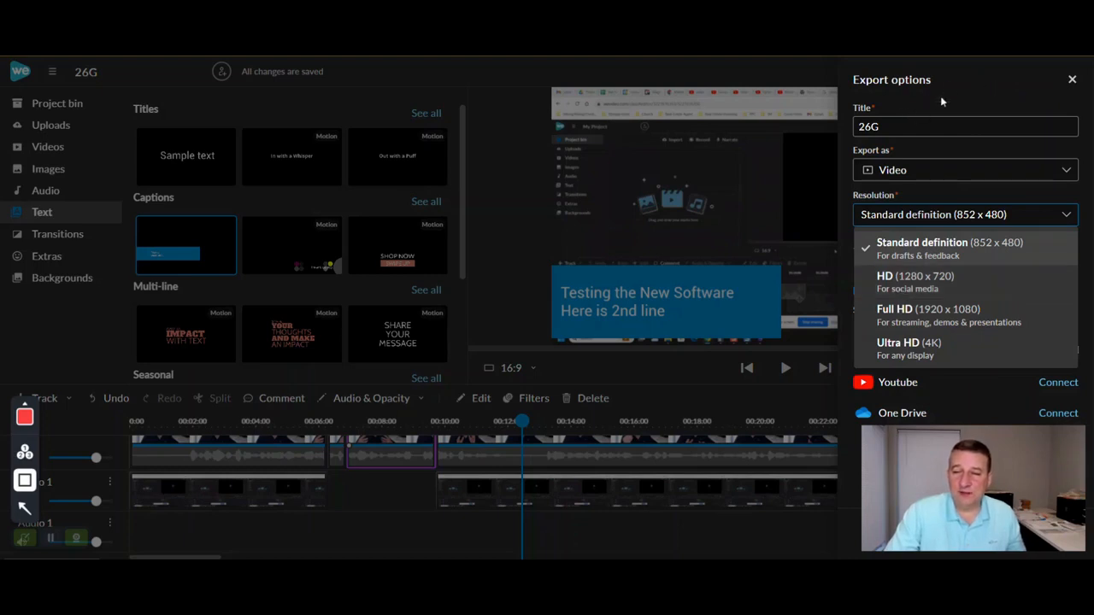
{"action": "left_click", "coordinate": [972, 67]}
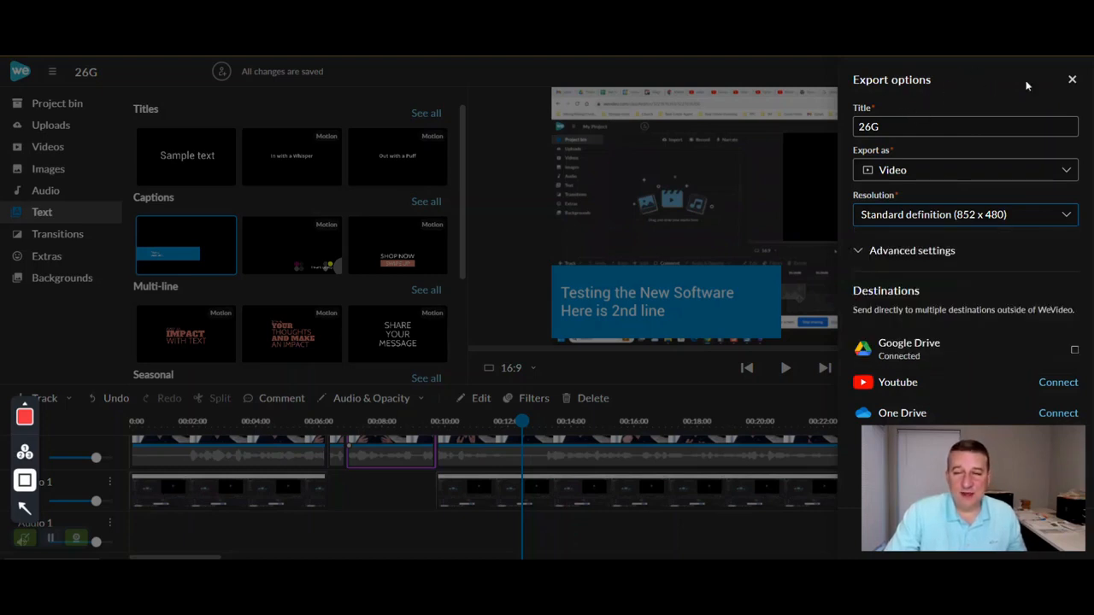
{"action": "left_click", "coordinate": [1072, 78]}
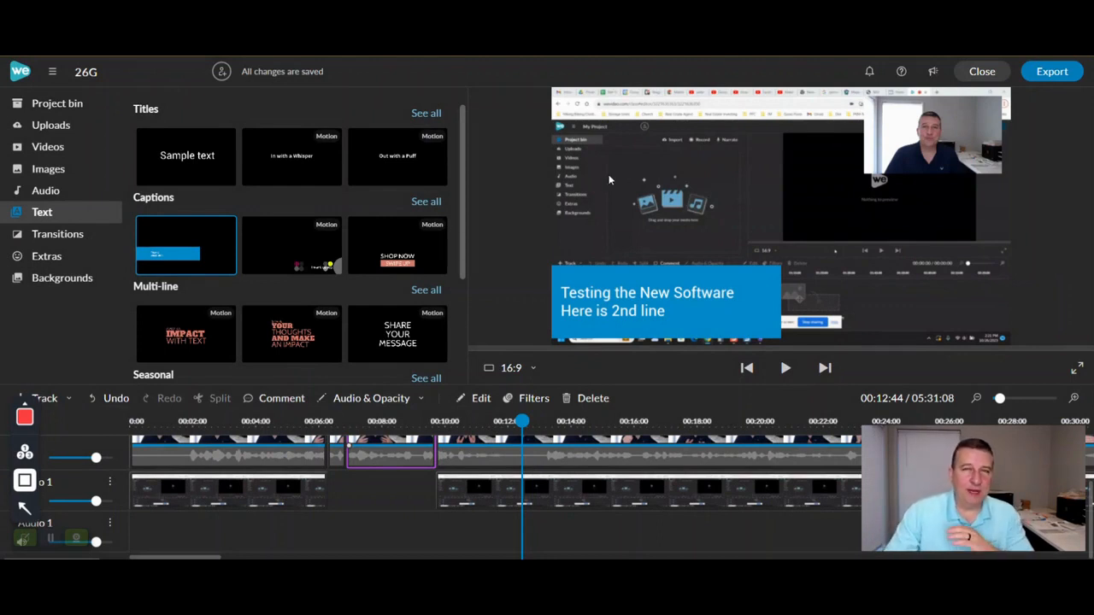
Search the stock videos for "coal mine" and preview the 15-second clip of the lit mine tunnel.
{"action": "left_click", "coordinate": [53, 151]}
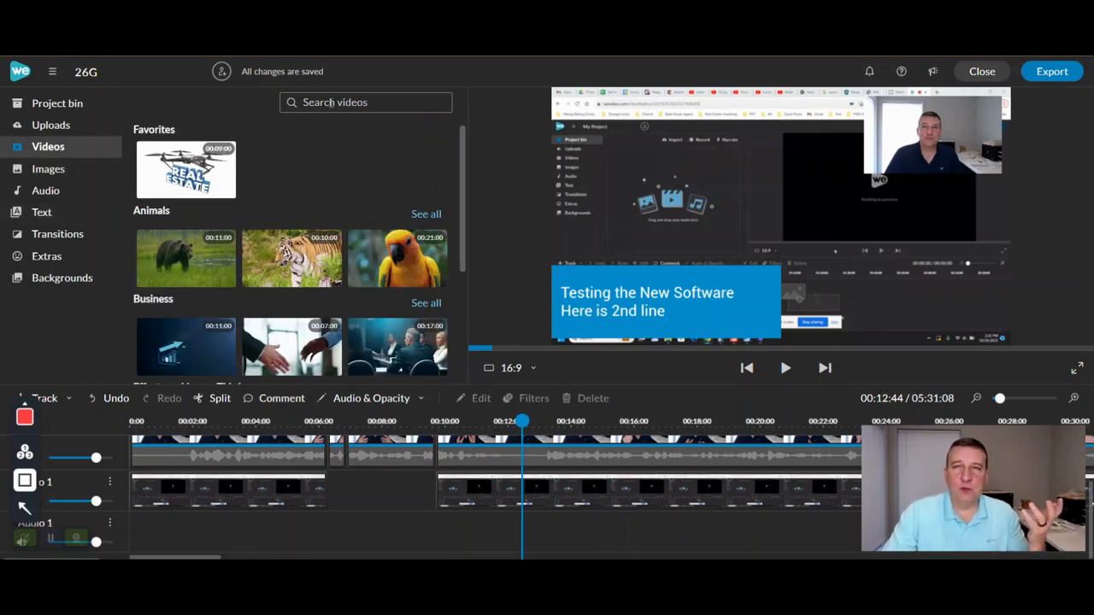
{"action": "left_click", "coordinate": [330, 102]}
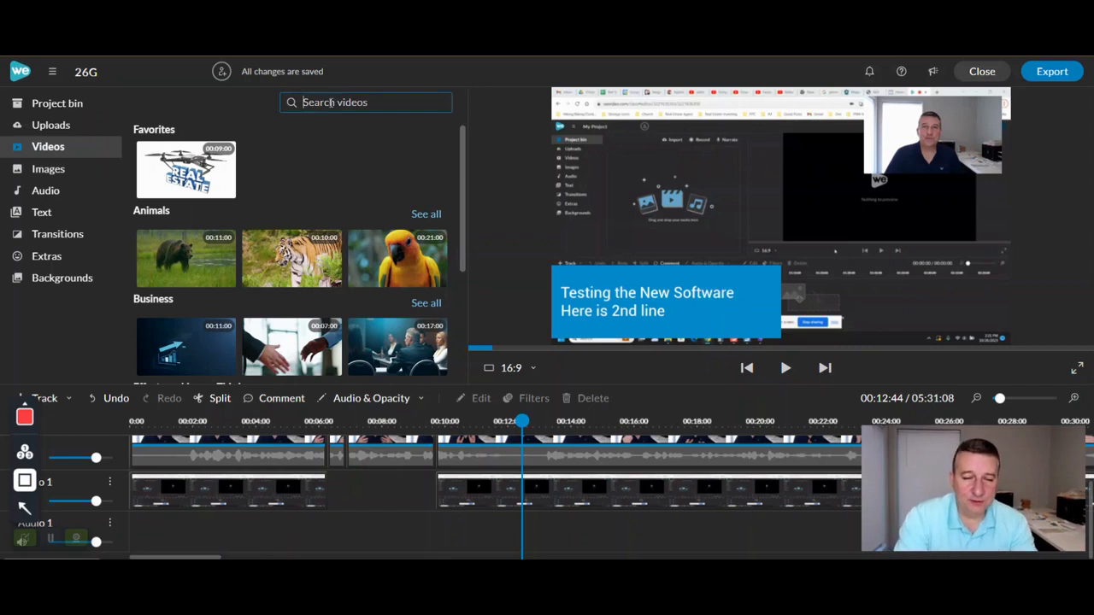
{"action": "type", "text": "coal mine"}
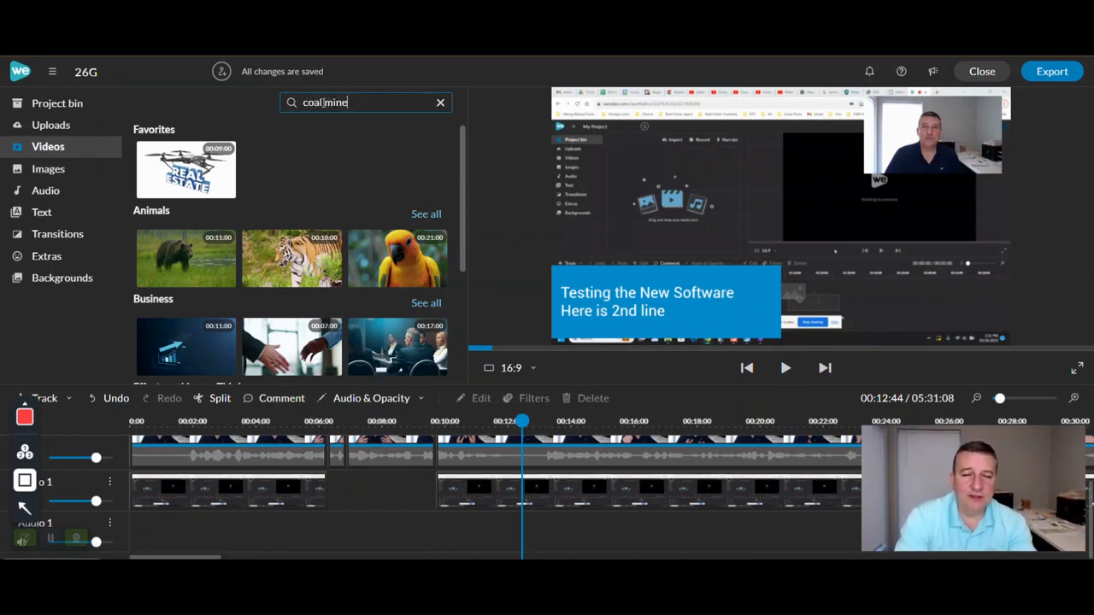
{"action": "key", "text": "Return"}
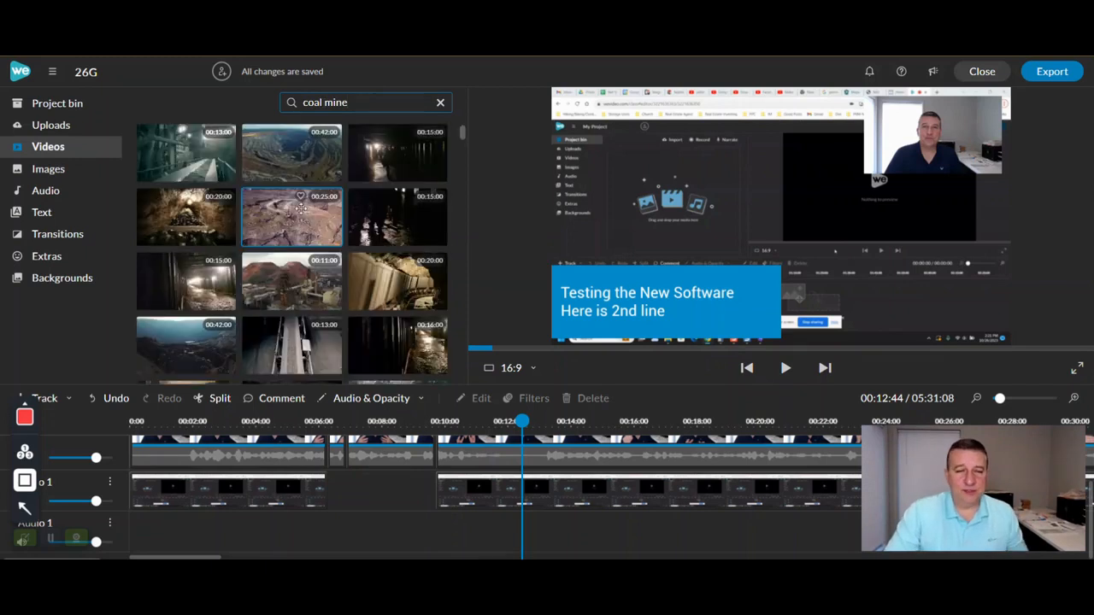
{"action": "left_click", "coordinate": [186, 289]}
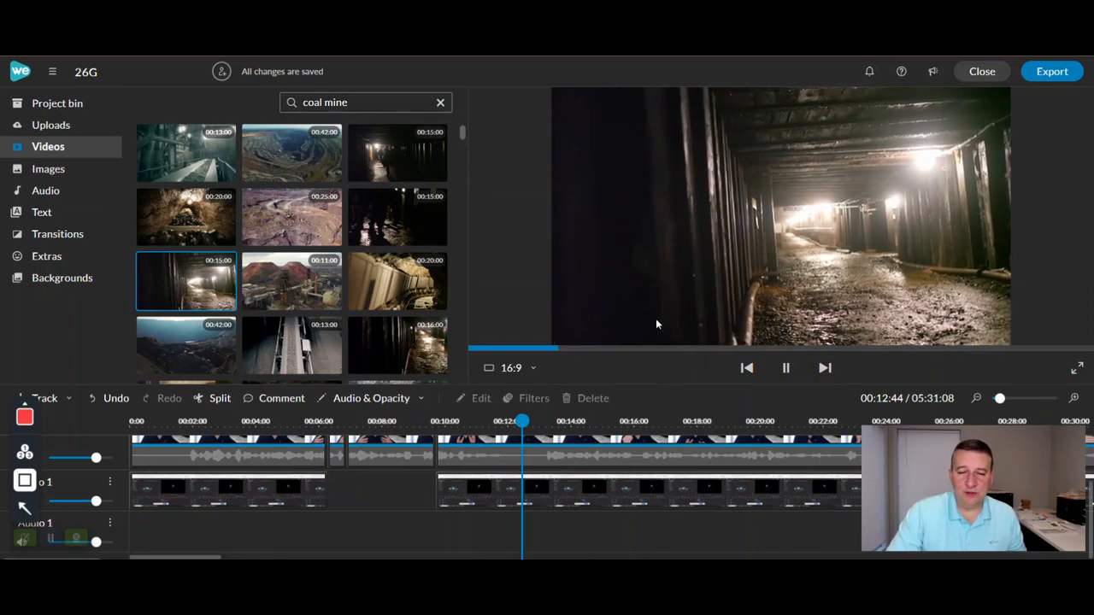
Place the mine tunnel clip on the caption track above the webcam, shortened to about 5 seconds and starting at about 00:24.
{"action": "scroll", "coordinate": [616, 452], "scroll_direction": "up", "scroll_amount": 2}
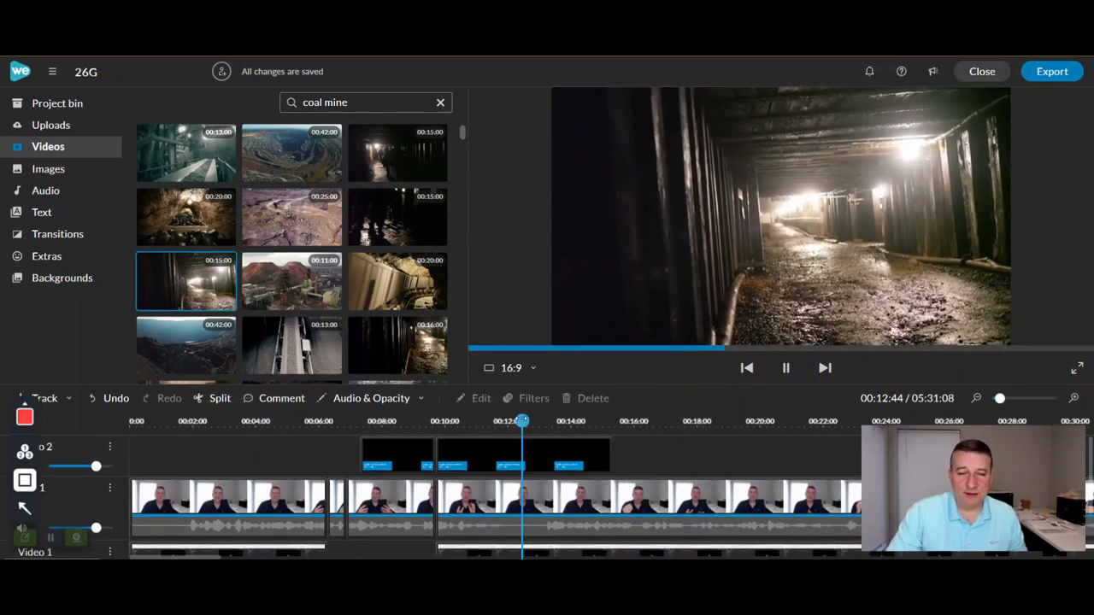
{"action": "left_click", "coordinate": [625, 480]}
{"action": "left_click_drag", "start_coordinate": [625, 480], "coordinate": [629, 447]}
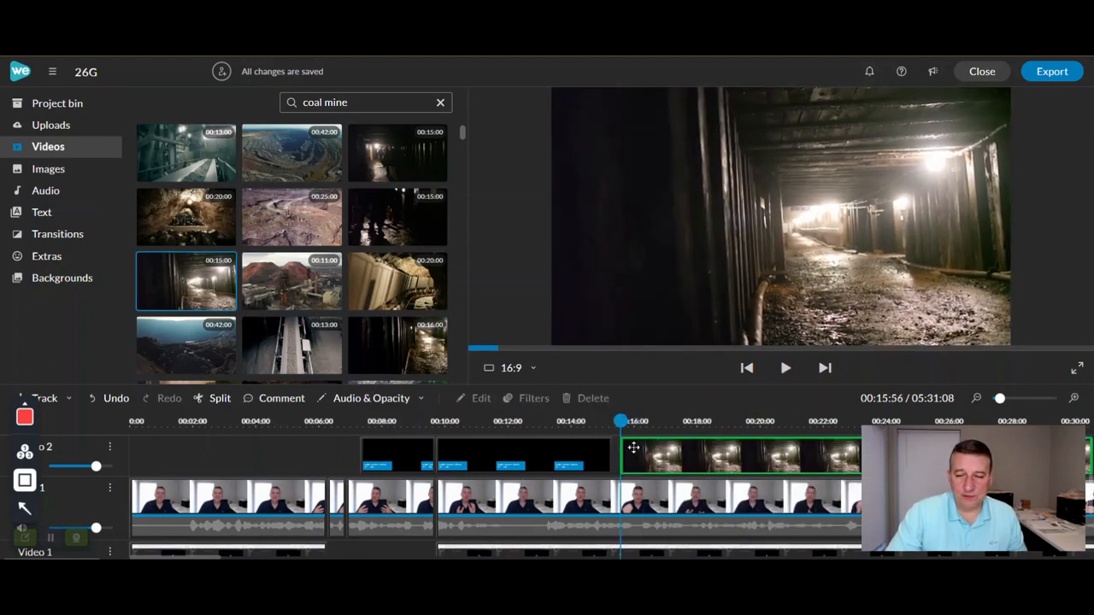
{"action": "left_click", "coordinate": [978, 399]}
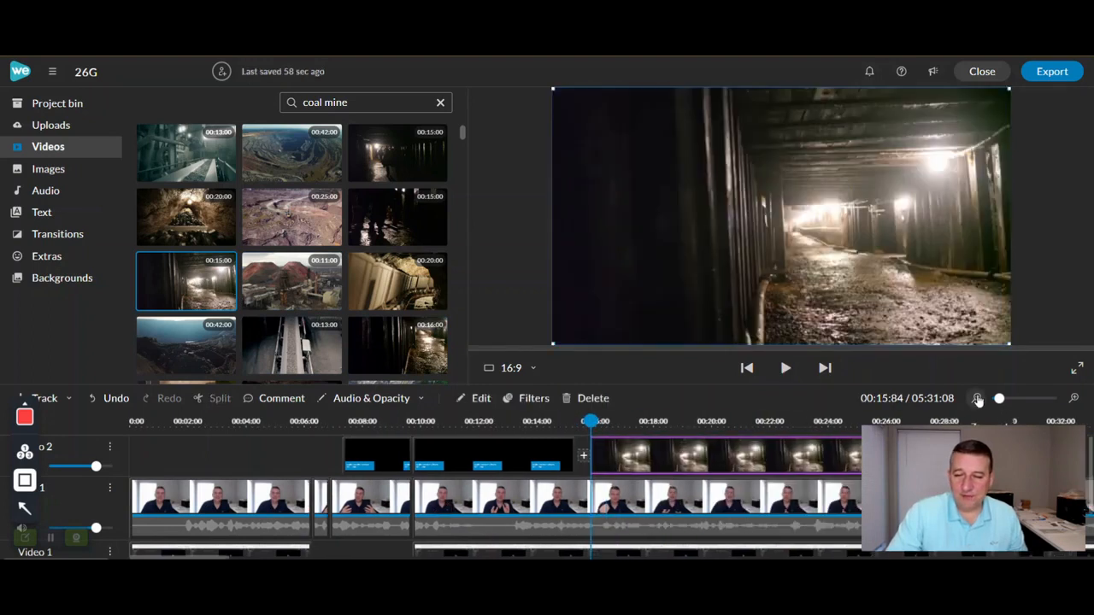
{"action": "left_click_drag", "start_coordinate": [505, 451], "coordinate": [447, 455]}
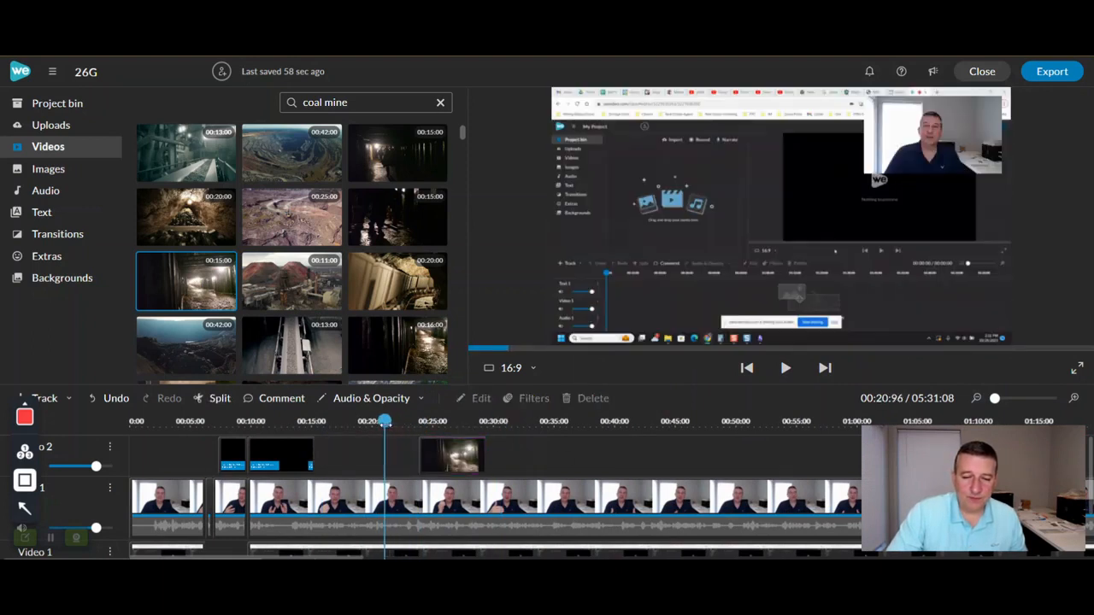
Play the timeline from about 00:20:96 across the mine tunnel clip and pause at about 00:30:92.
{"action": "left_click", "coordinate": [784, 370]}
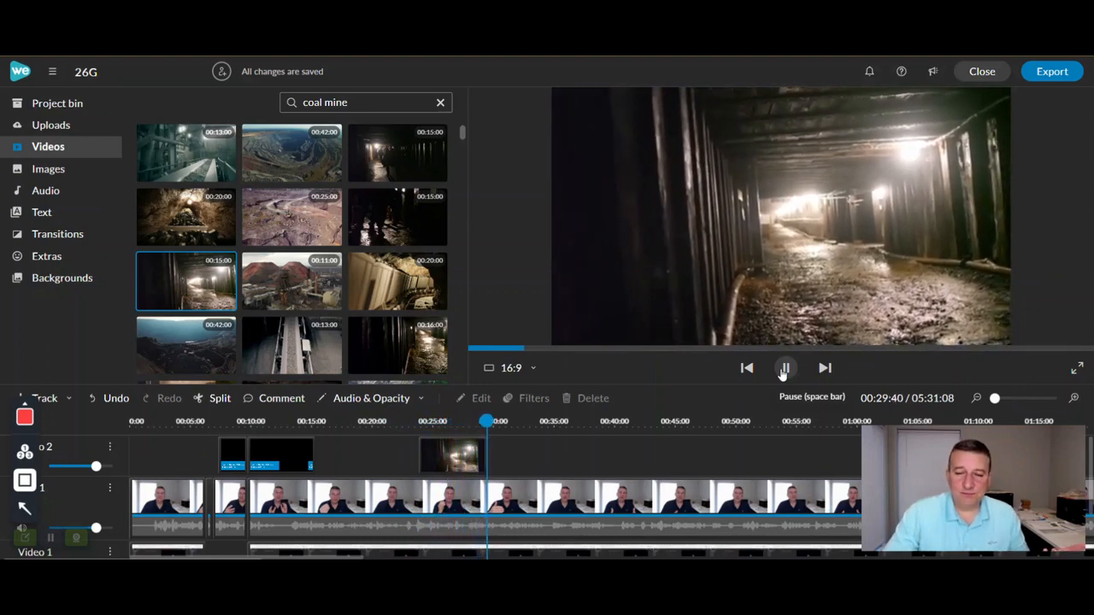
{"action": "left_click", "coordinate": [785, 369]}
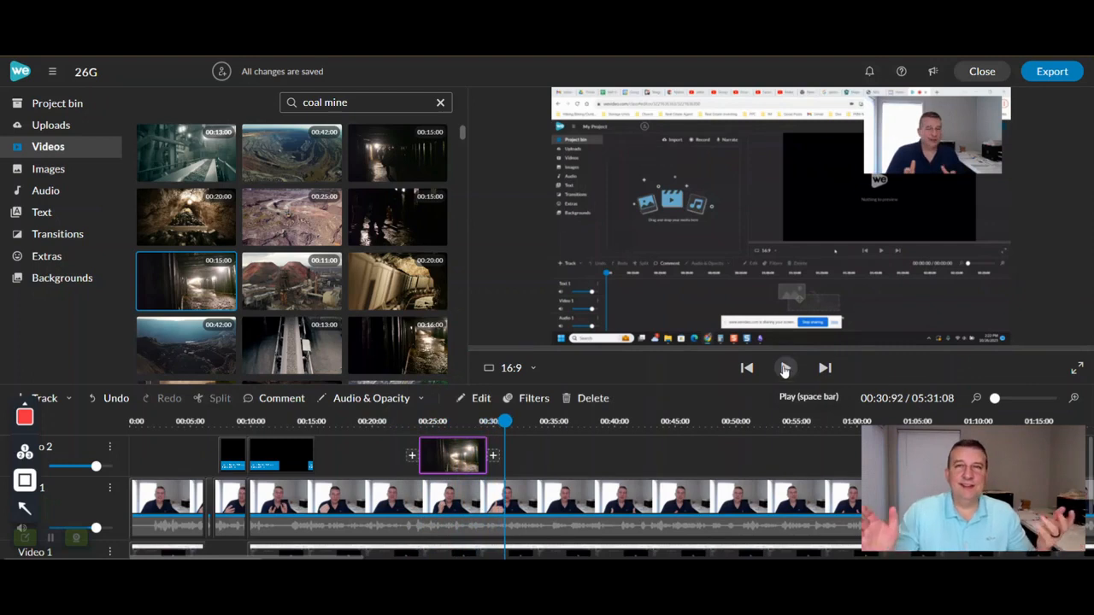